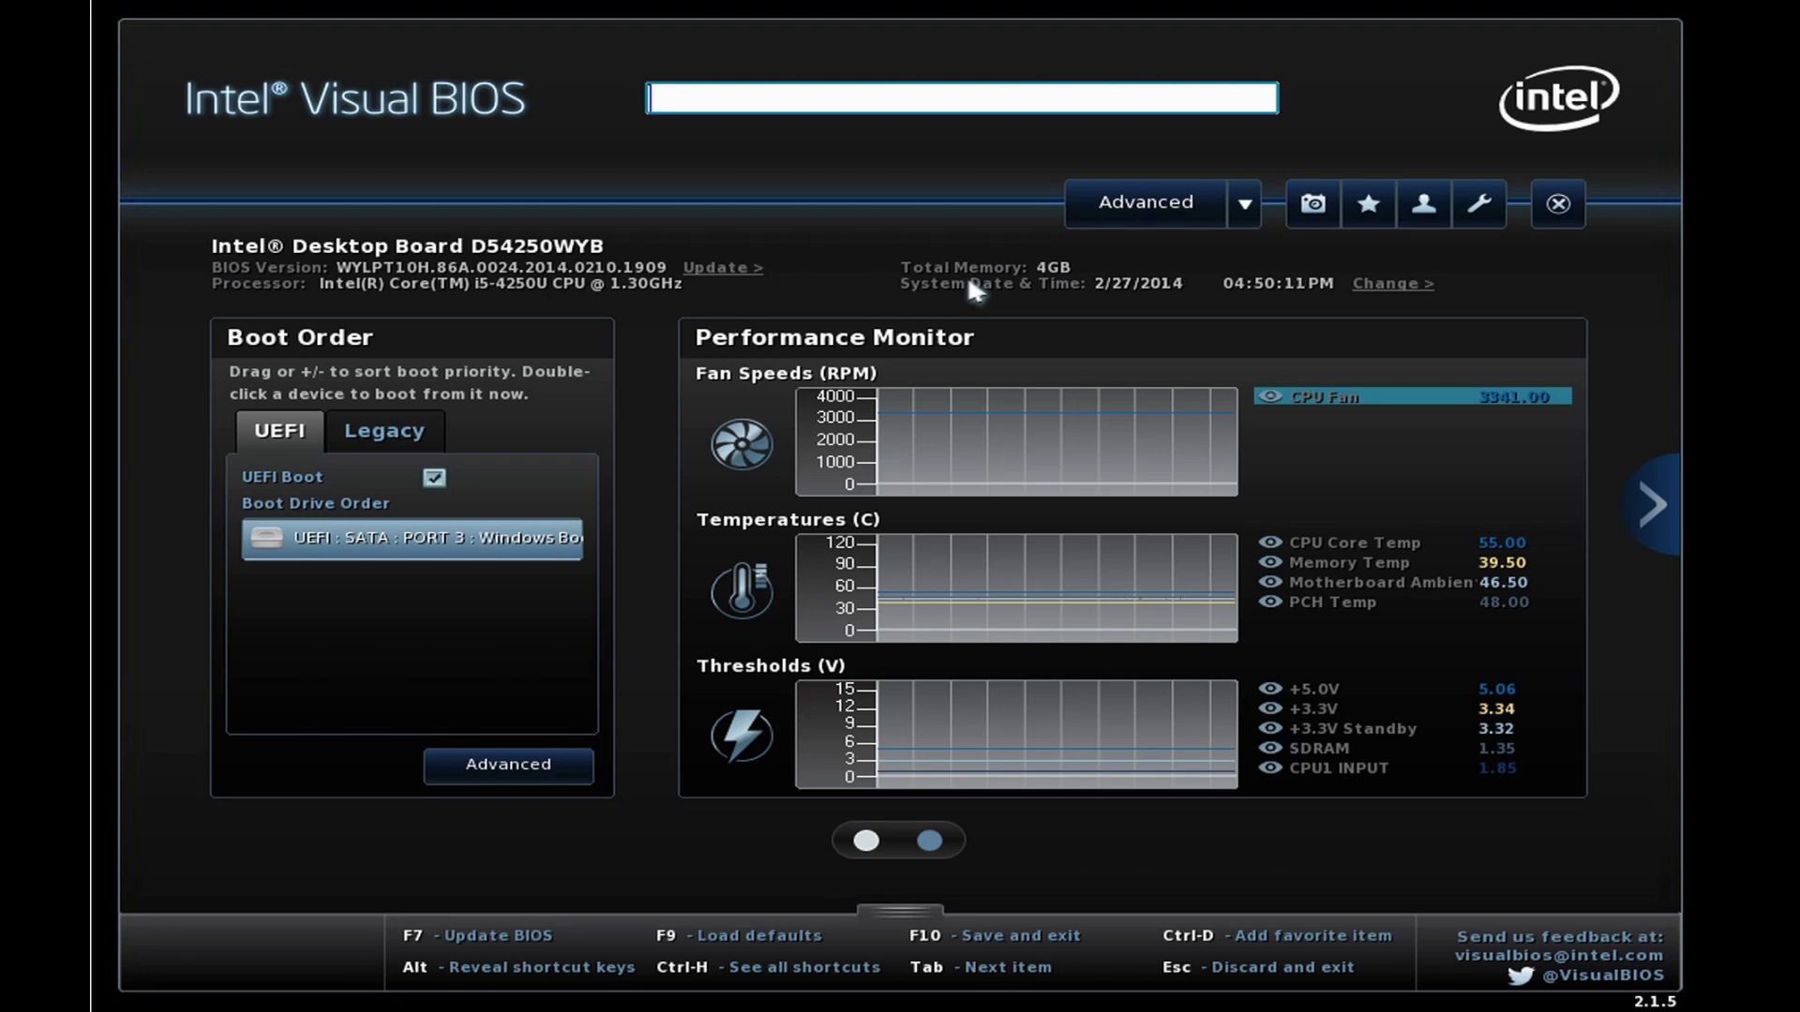
# - Open Visual BIOS's Performance page and show the Processor Cores power-limit configuration
pyautogui.click(1122, 214)
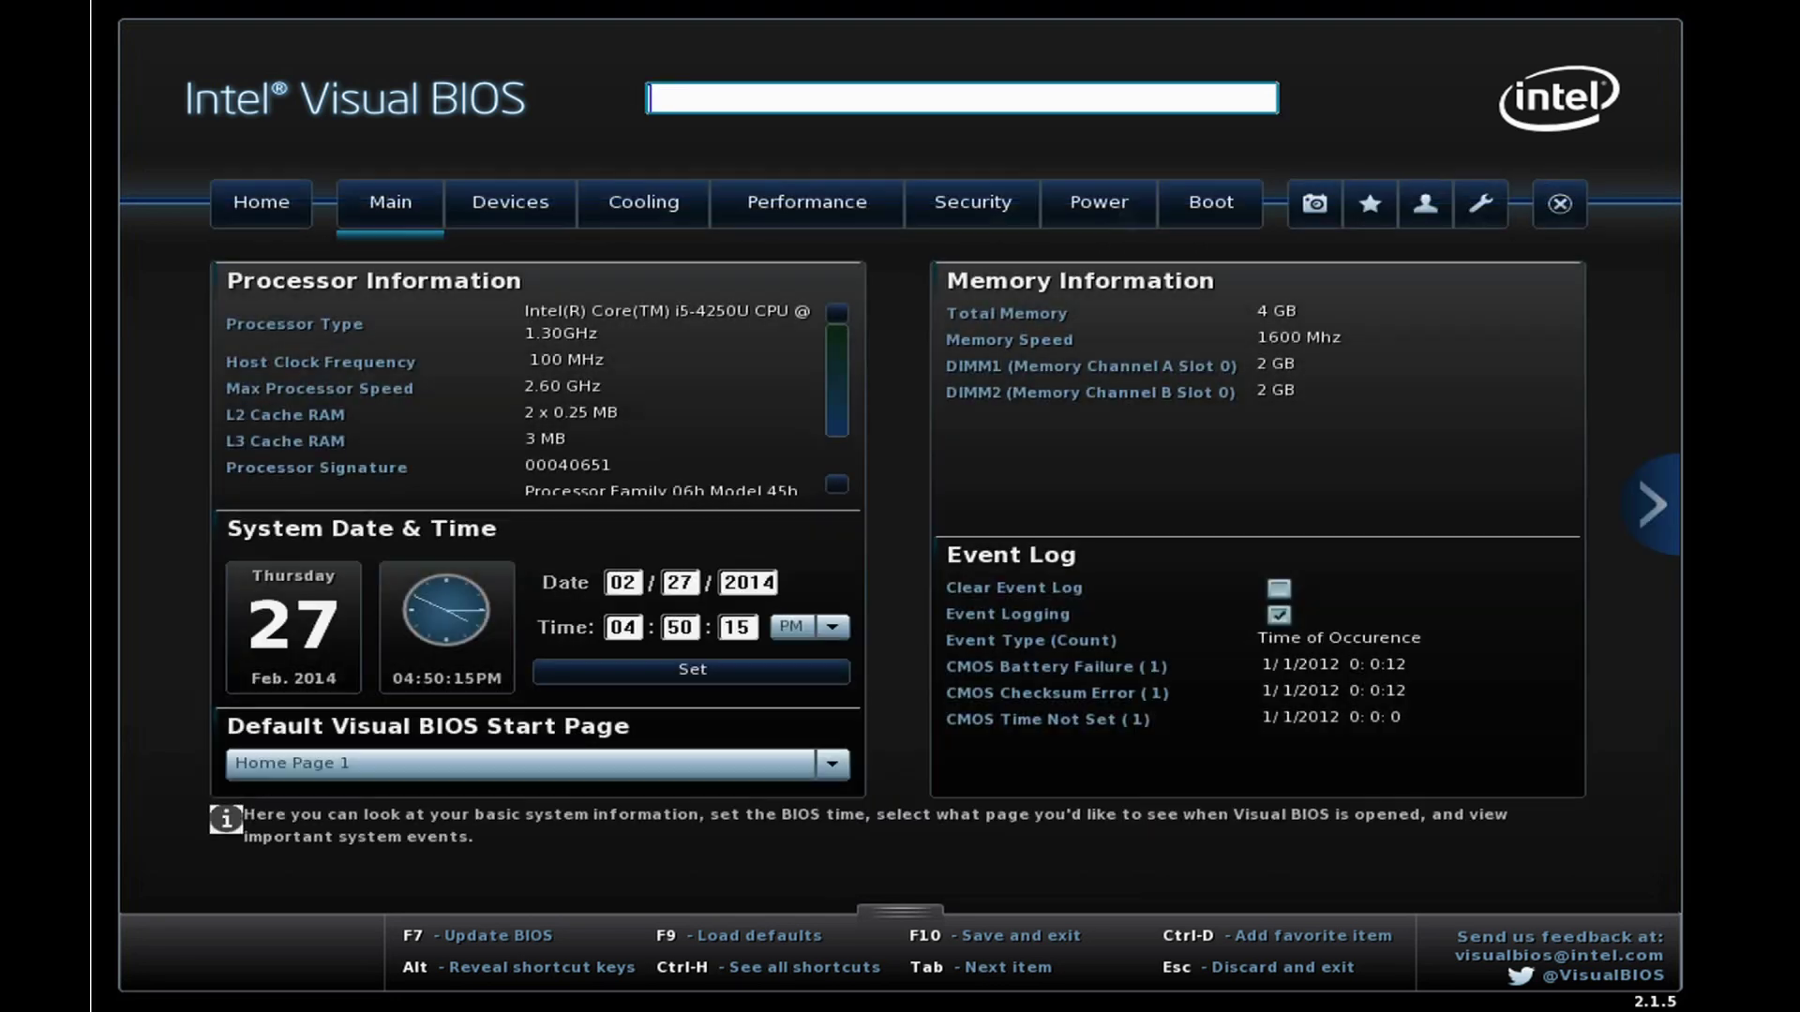
pyautogui.click(818, 212)
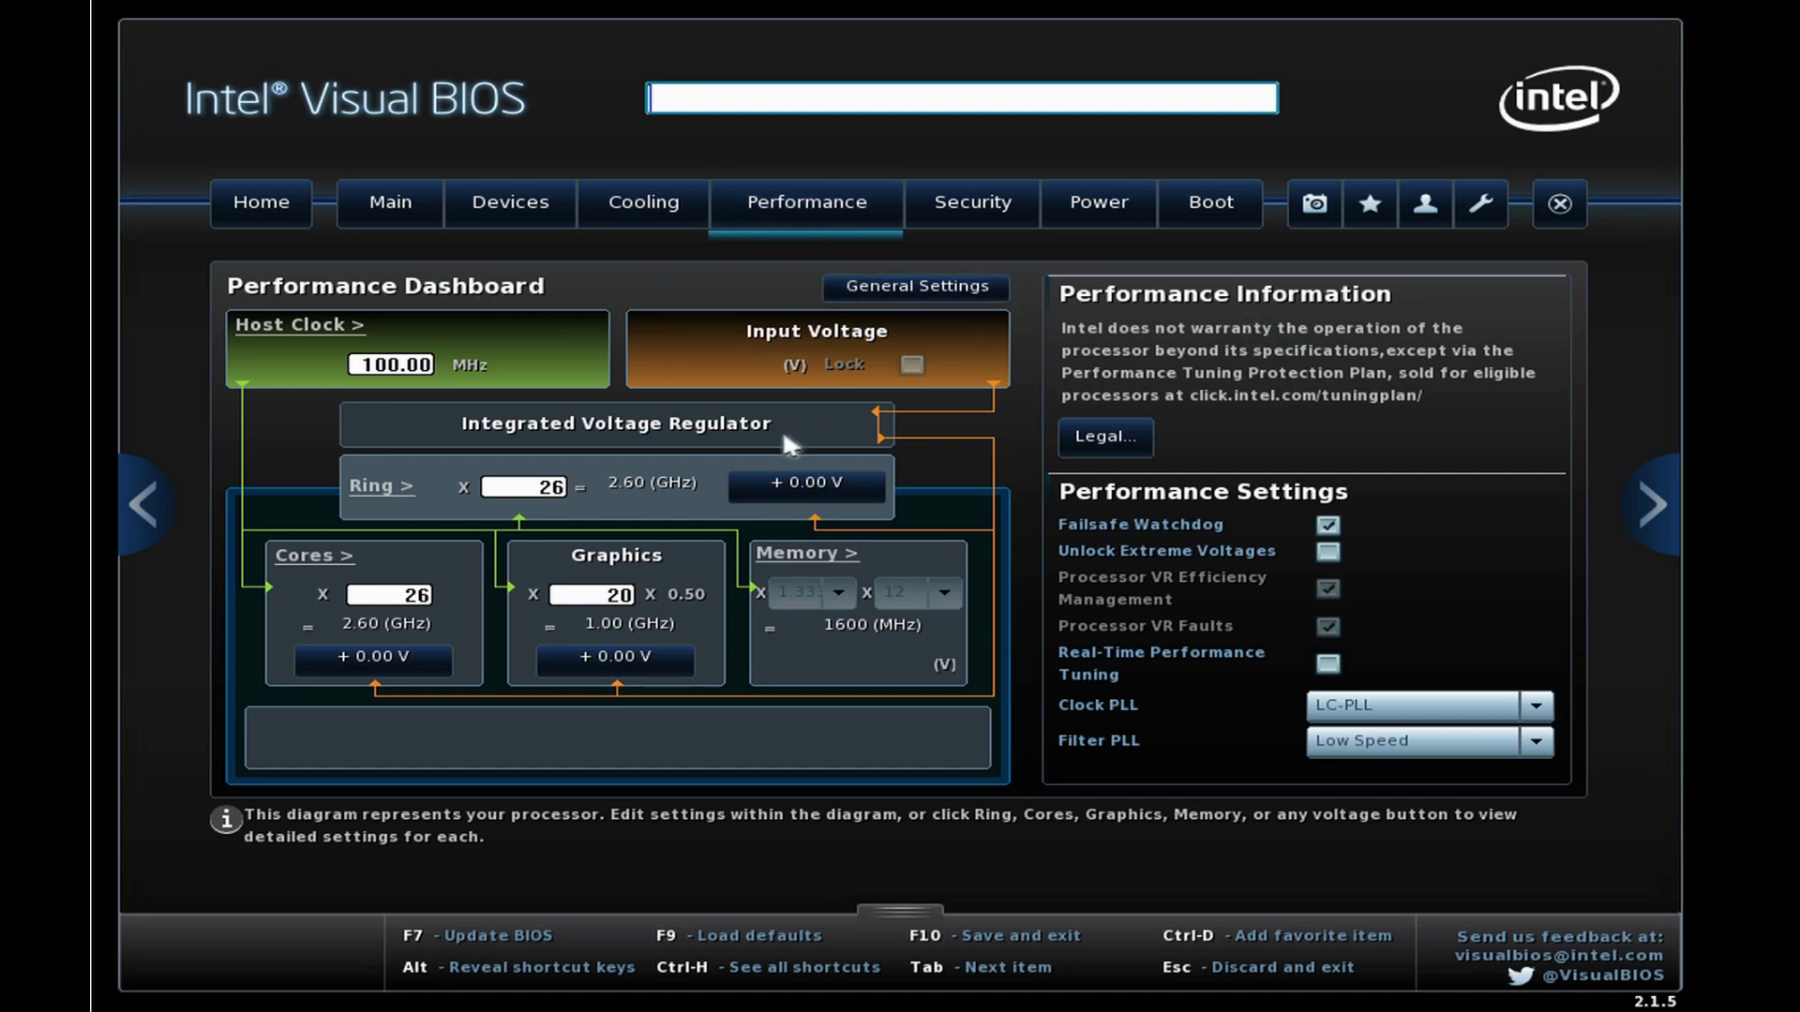
pyautogui.click(309, 559)
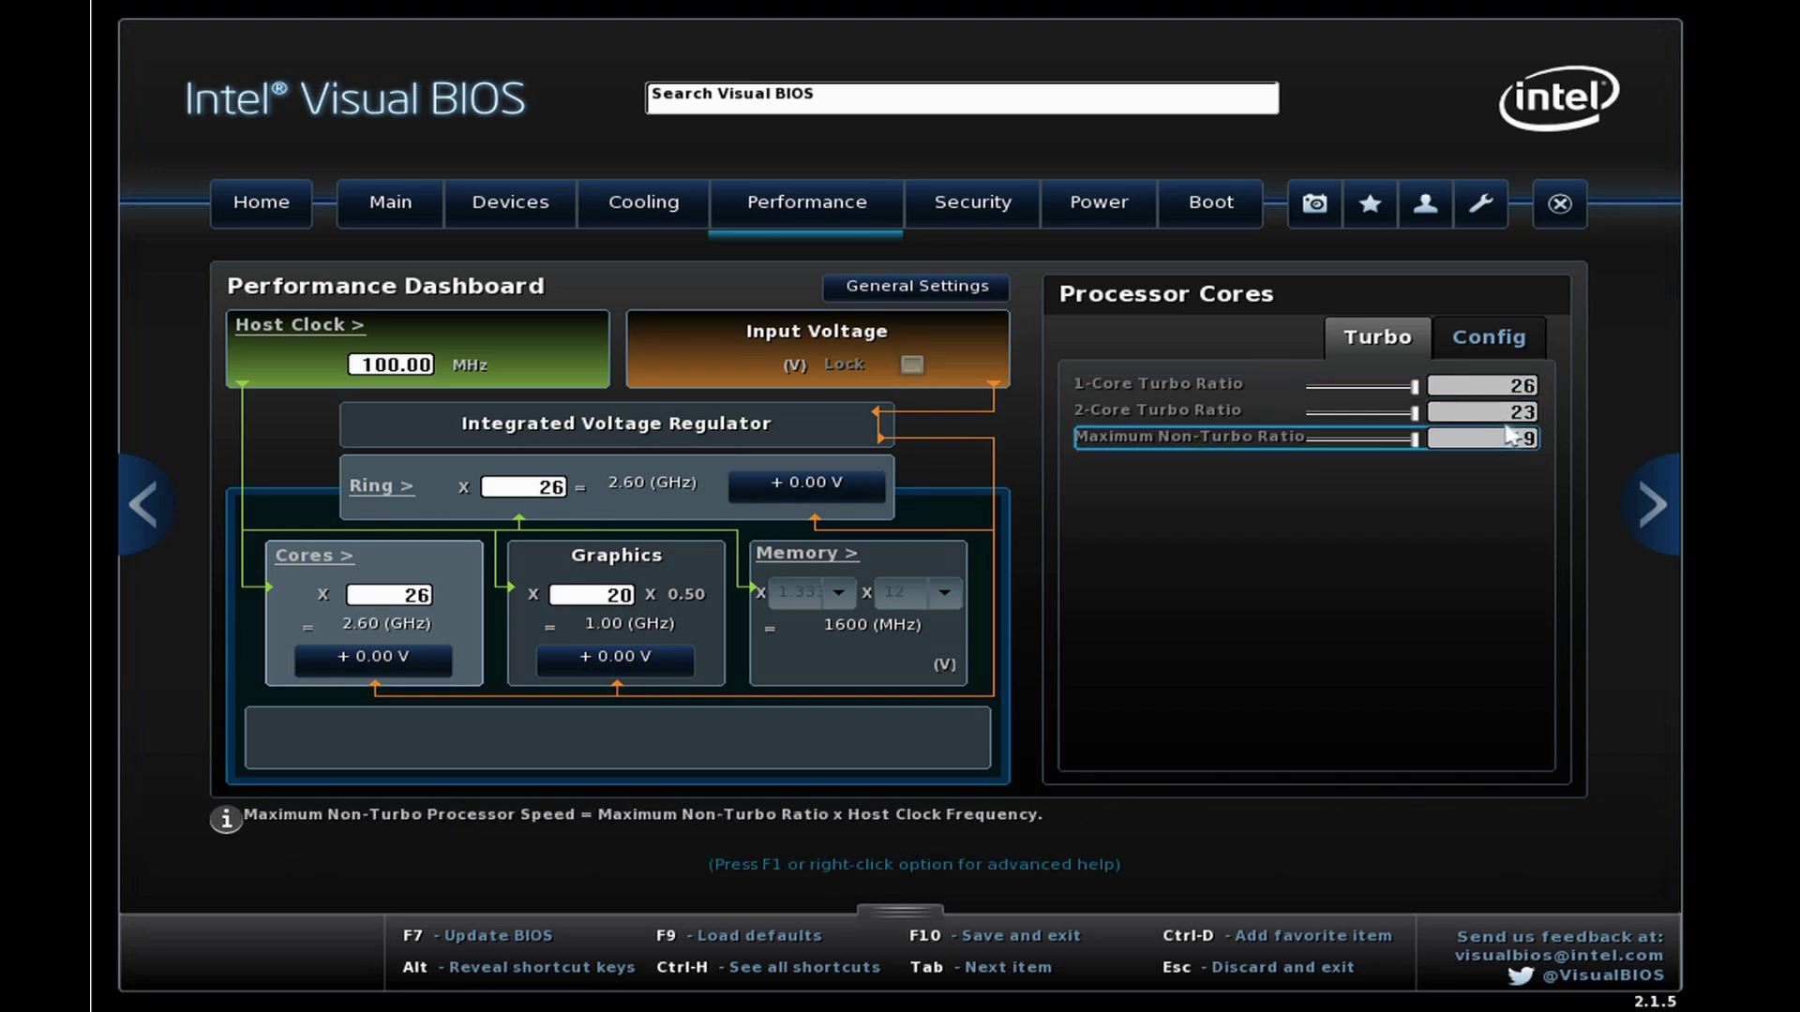
pyautogui.click(1499, 345)
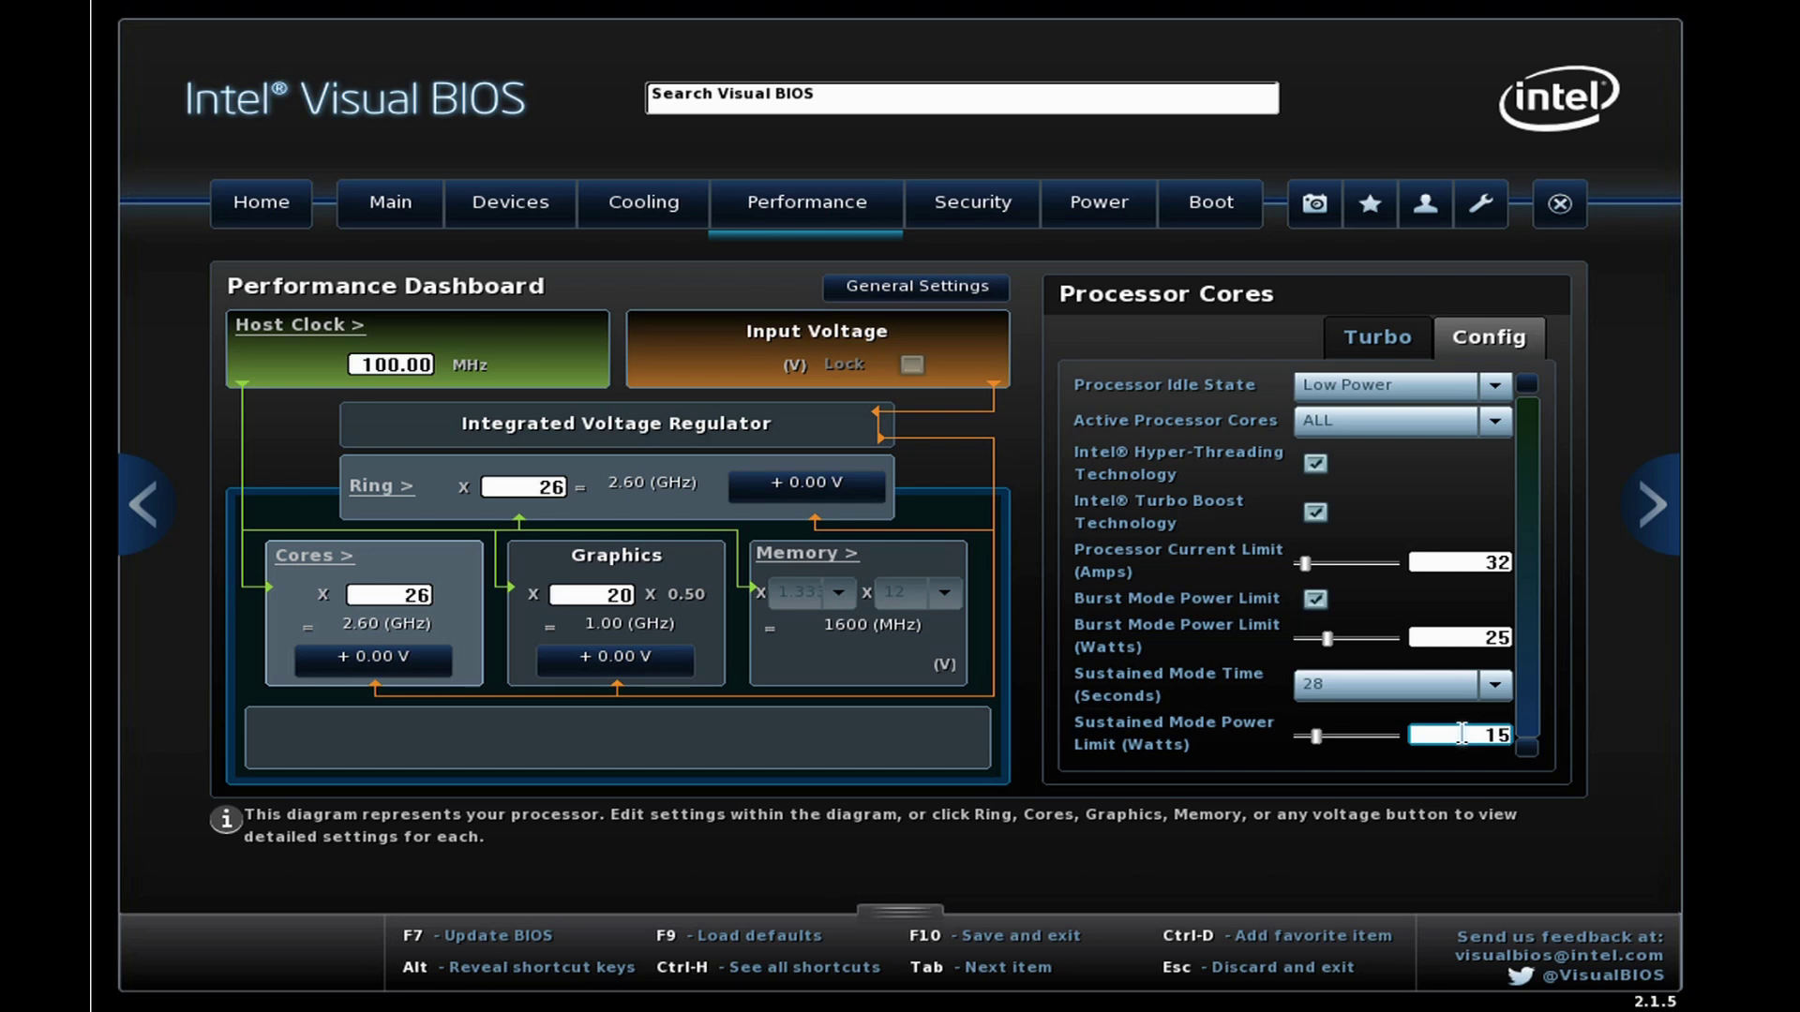
# - Select the 25 W Burst Mode Power Limit field, alongside the 32 A and 15 W limits
pyautogui.click(1472, 637)
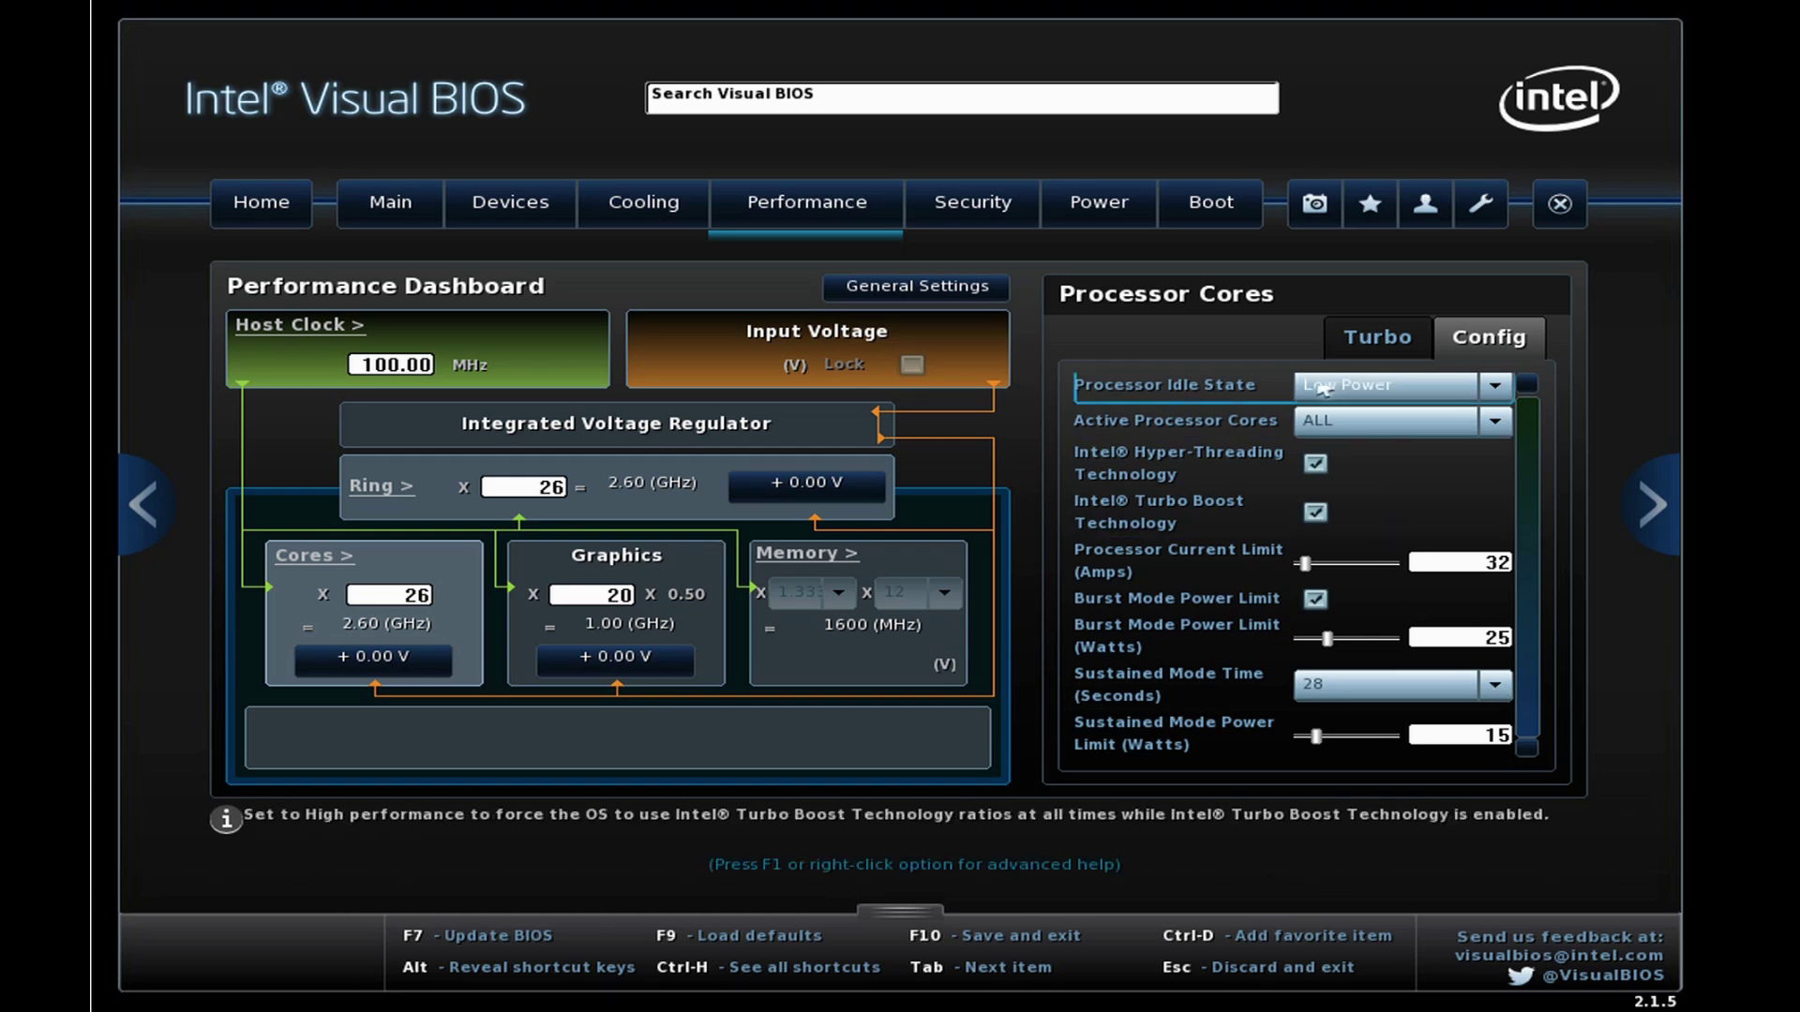
# - Go back to General Settings and enable Real-Time Performance Tuning
pyautogui.click(976, 290)
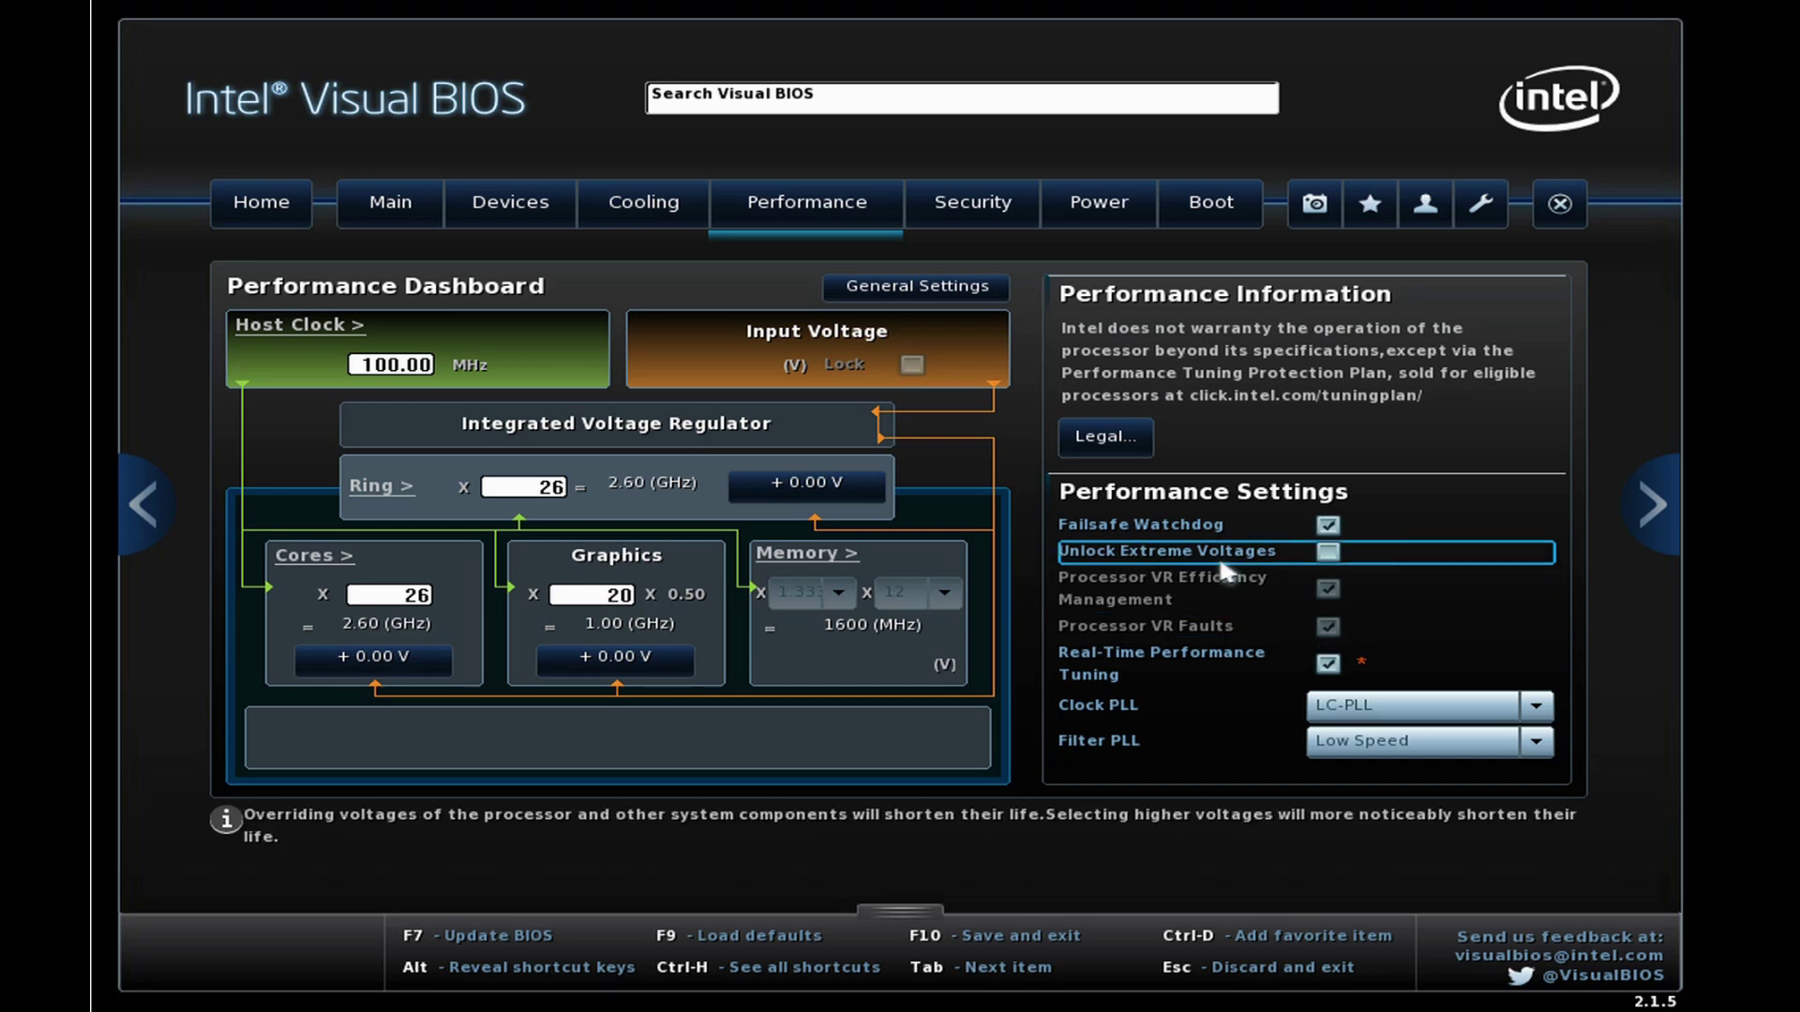
# - Leave the graphics multiplier at 20 and exit Visual BIOS to Windows
pyautogui.click(612, 560)
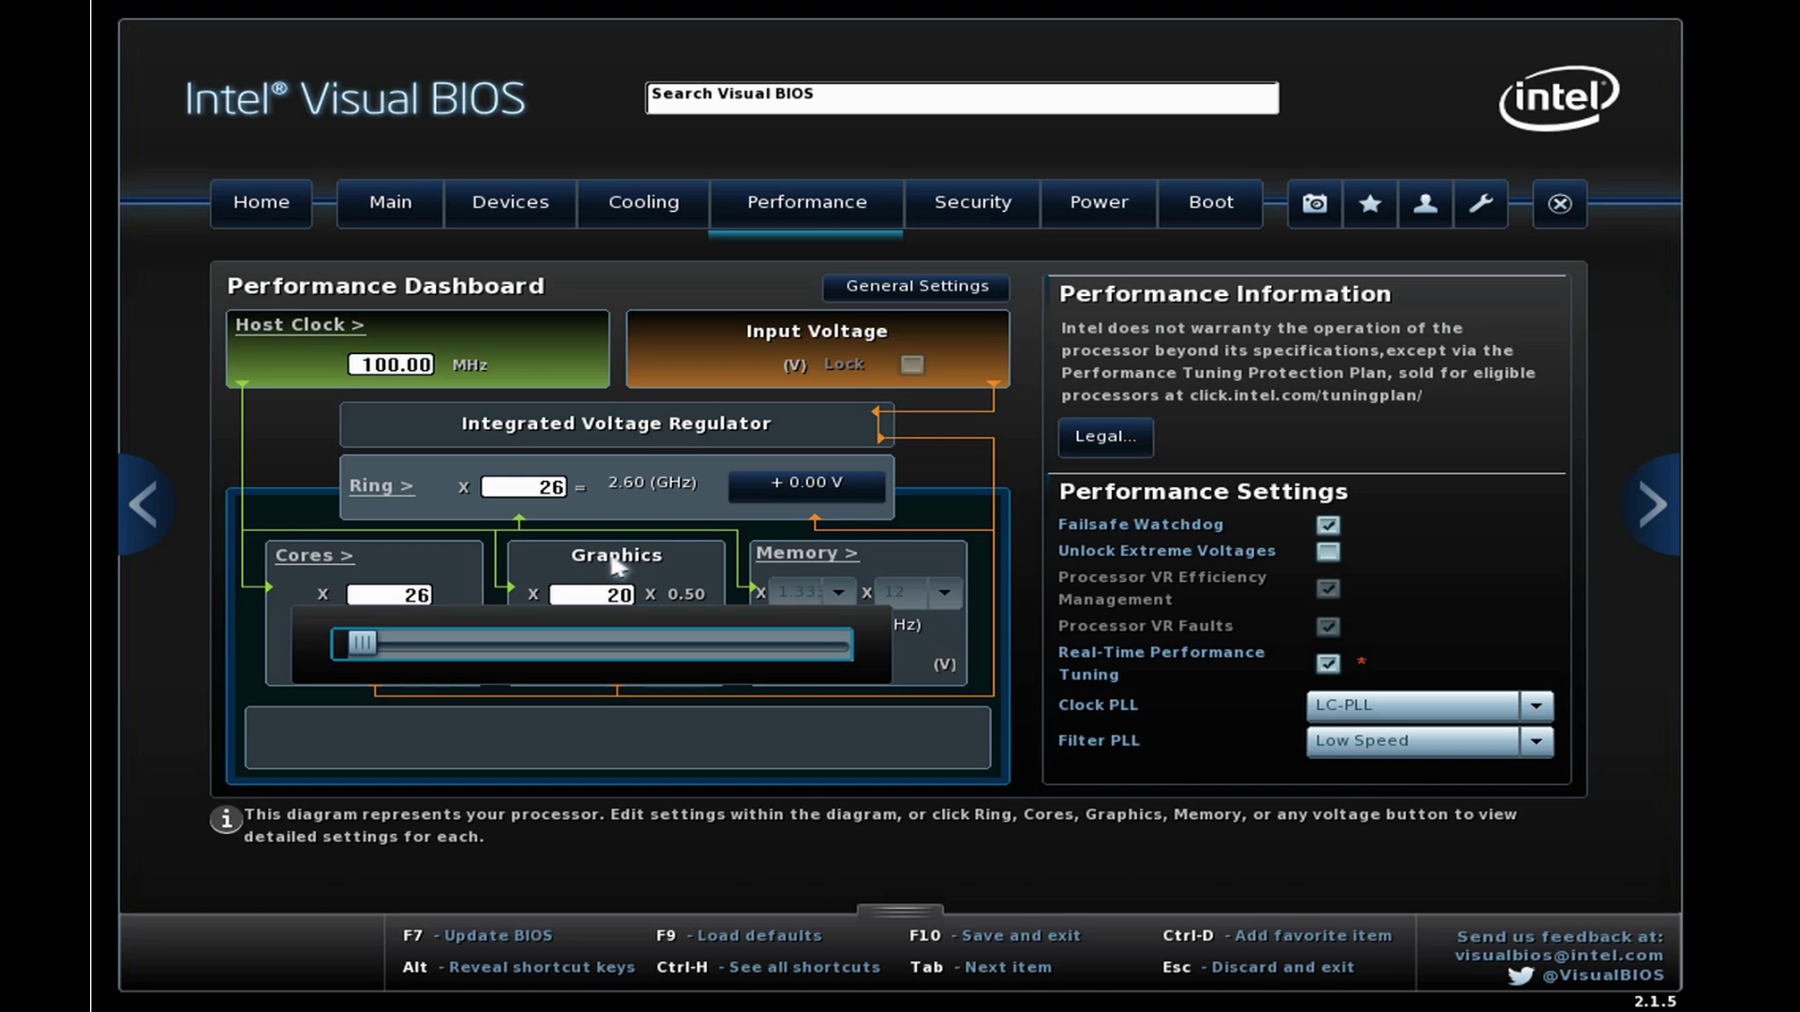
pyautogui.press('Tab')
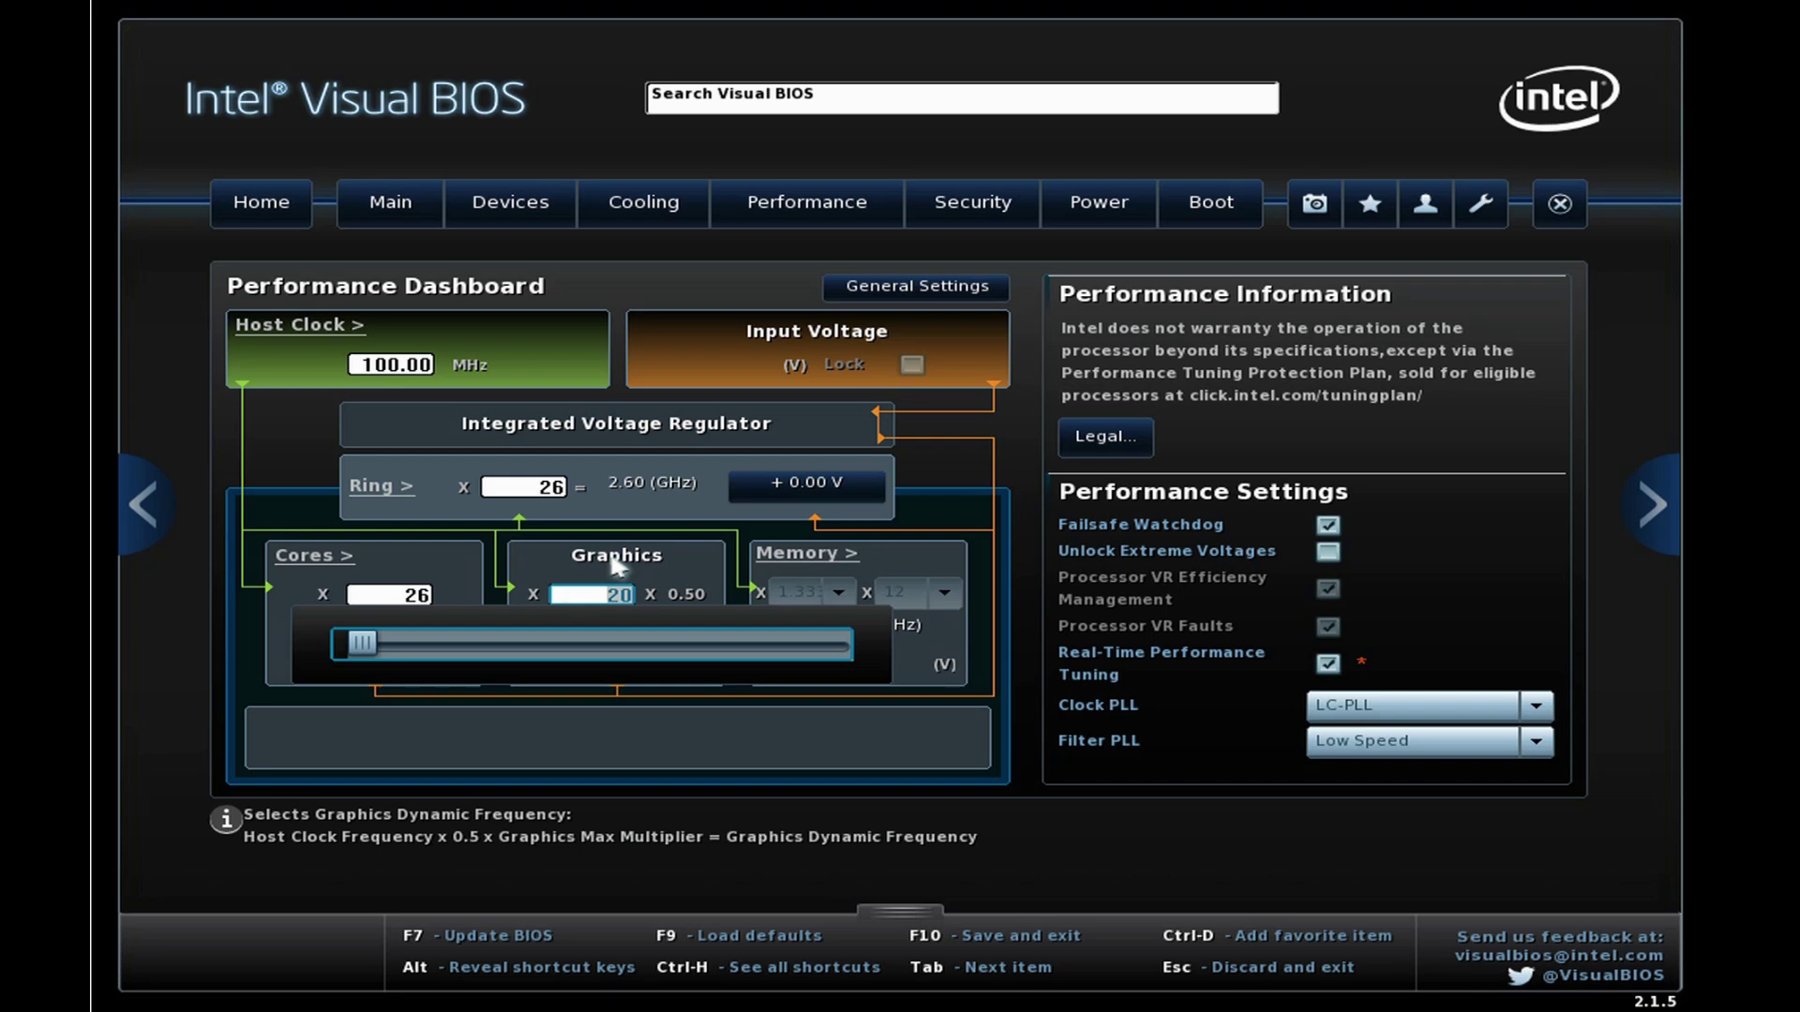
pyautogui.click(404, 568)
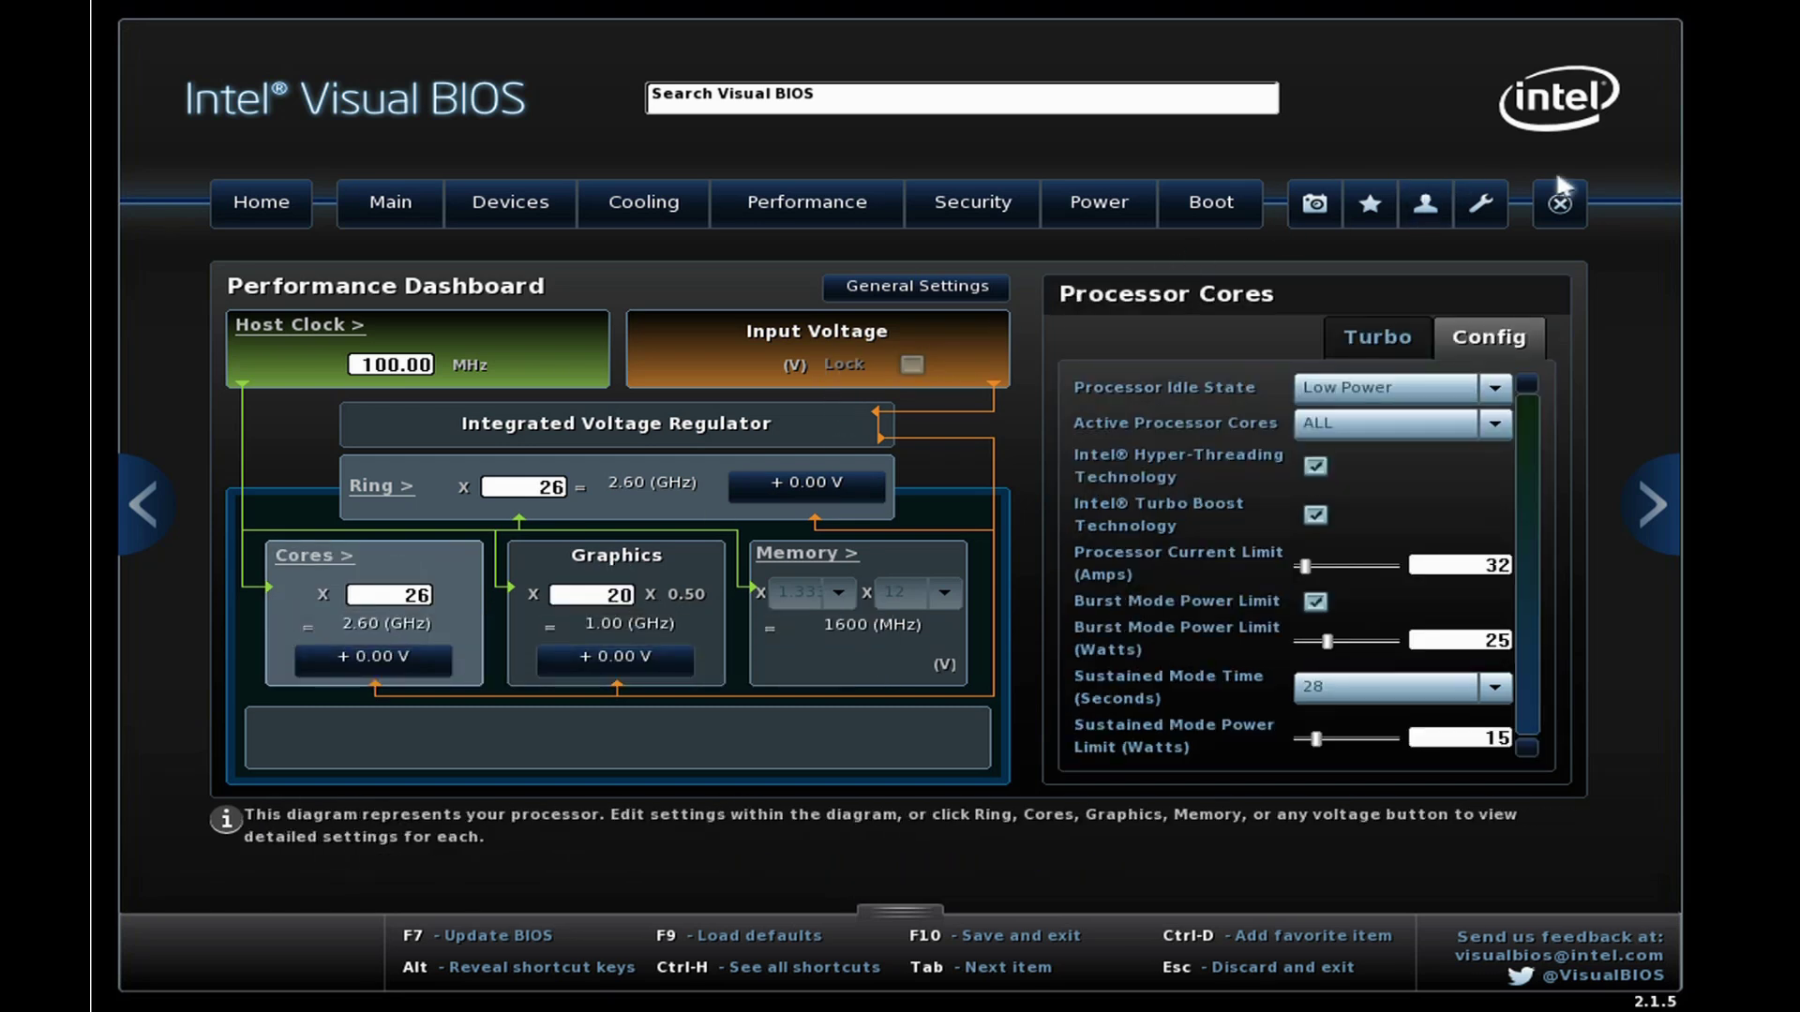
pyautogui.click(1561, 207)
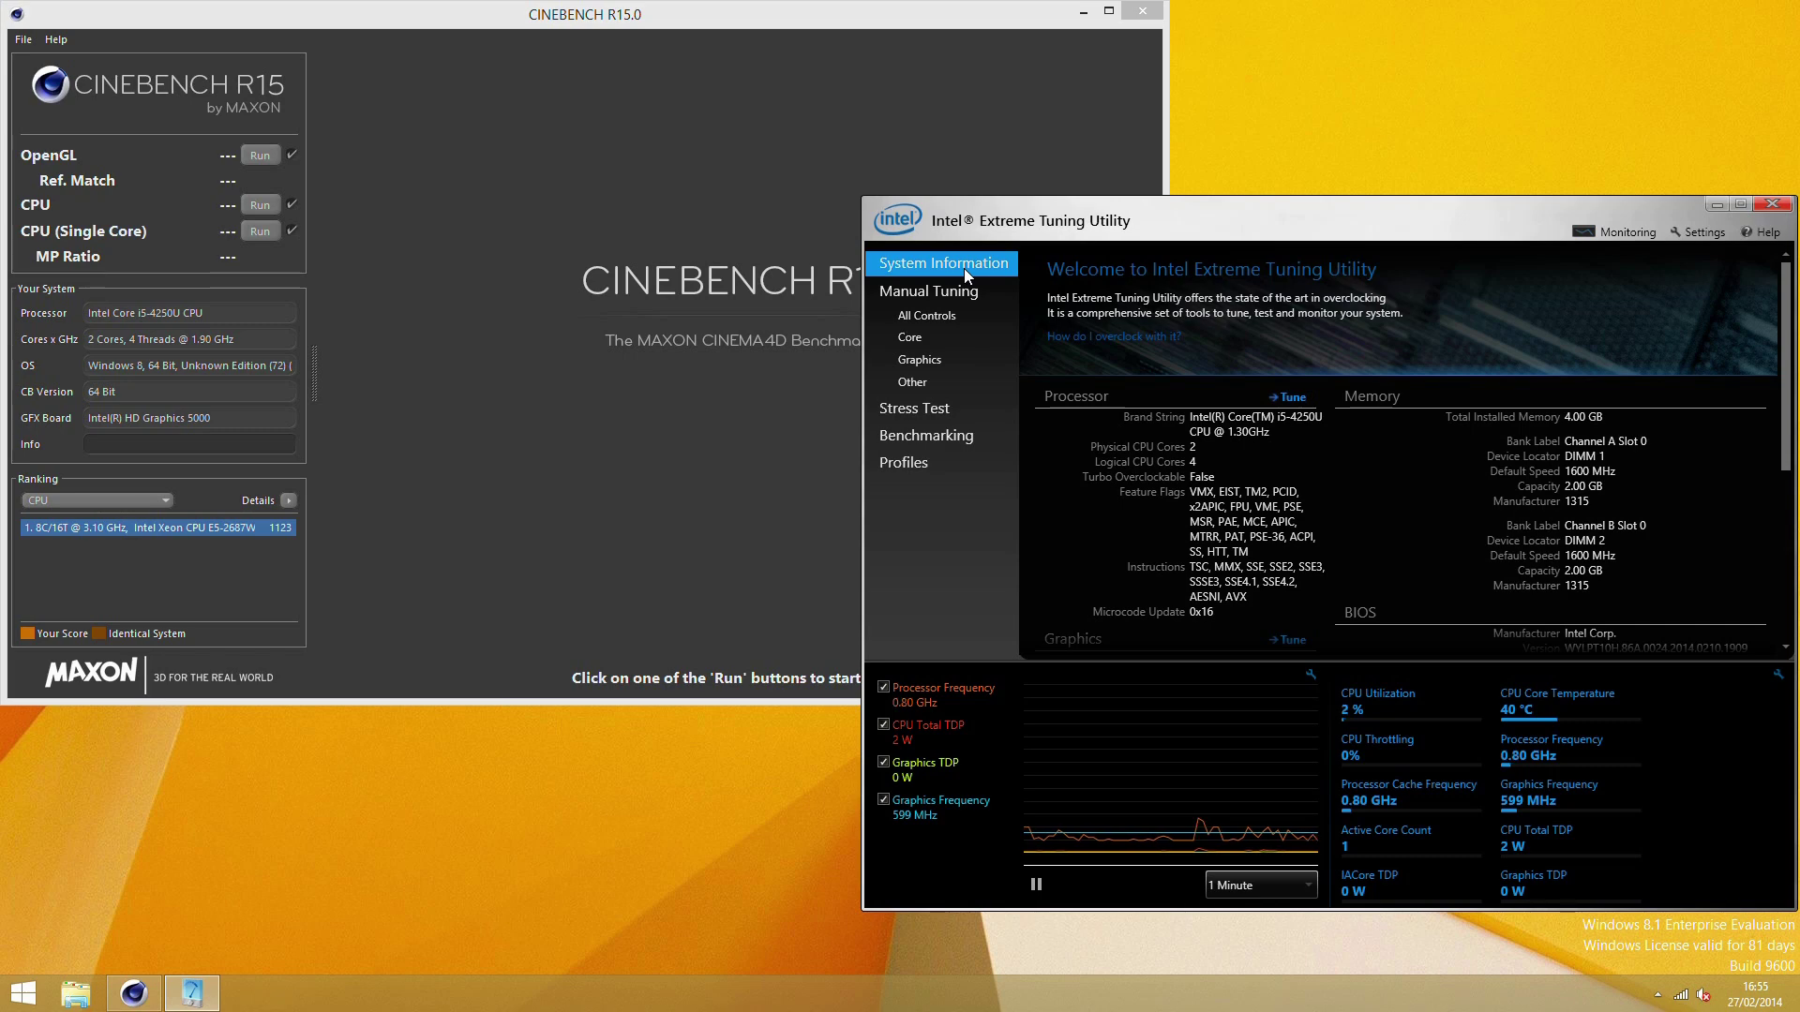
pyautogui.click(838, 98)
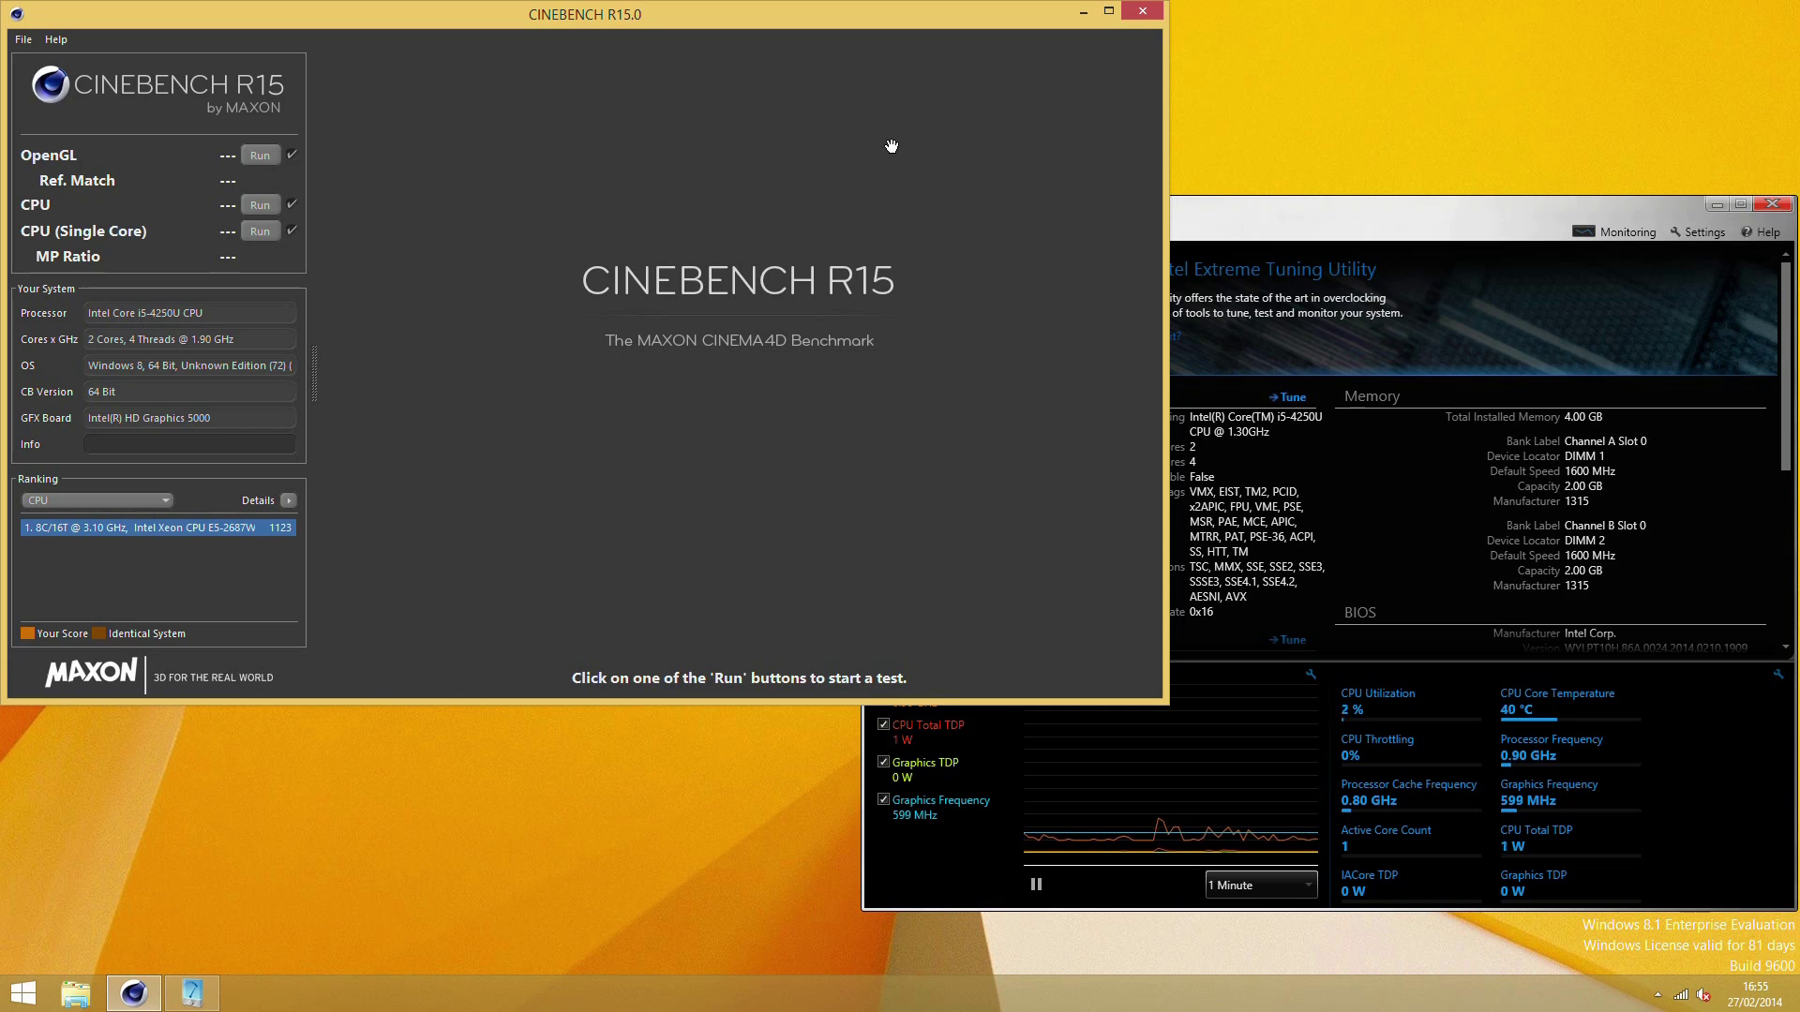
pyautogui.click(1295, 216)
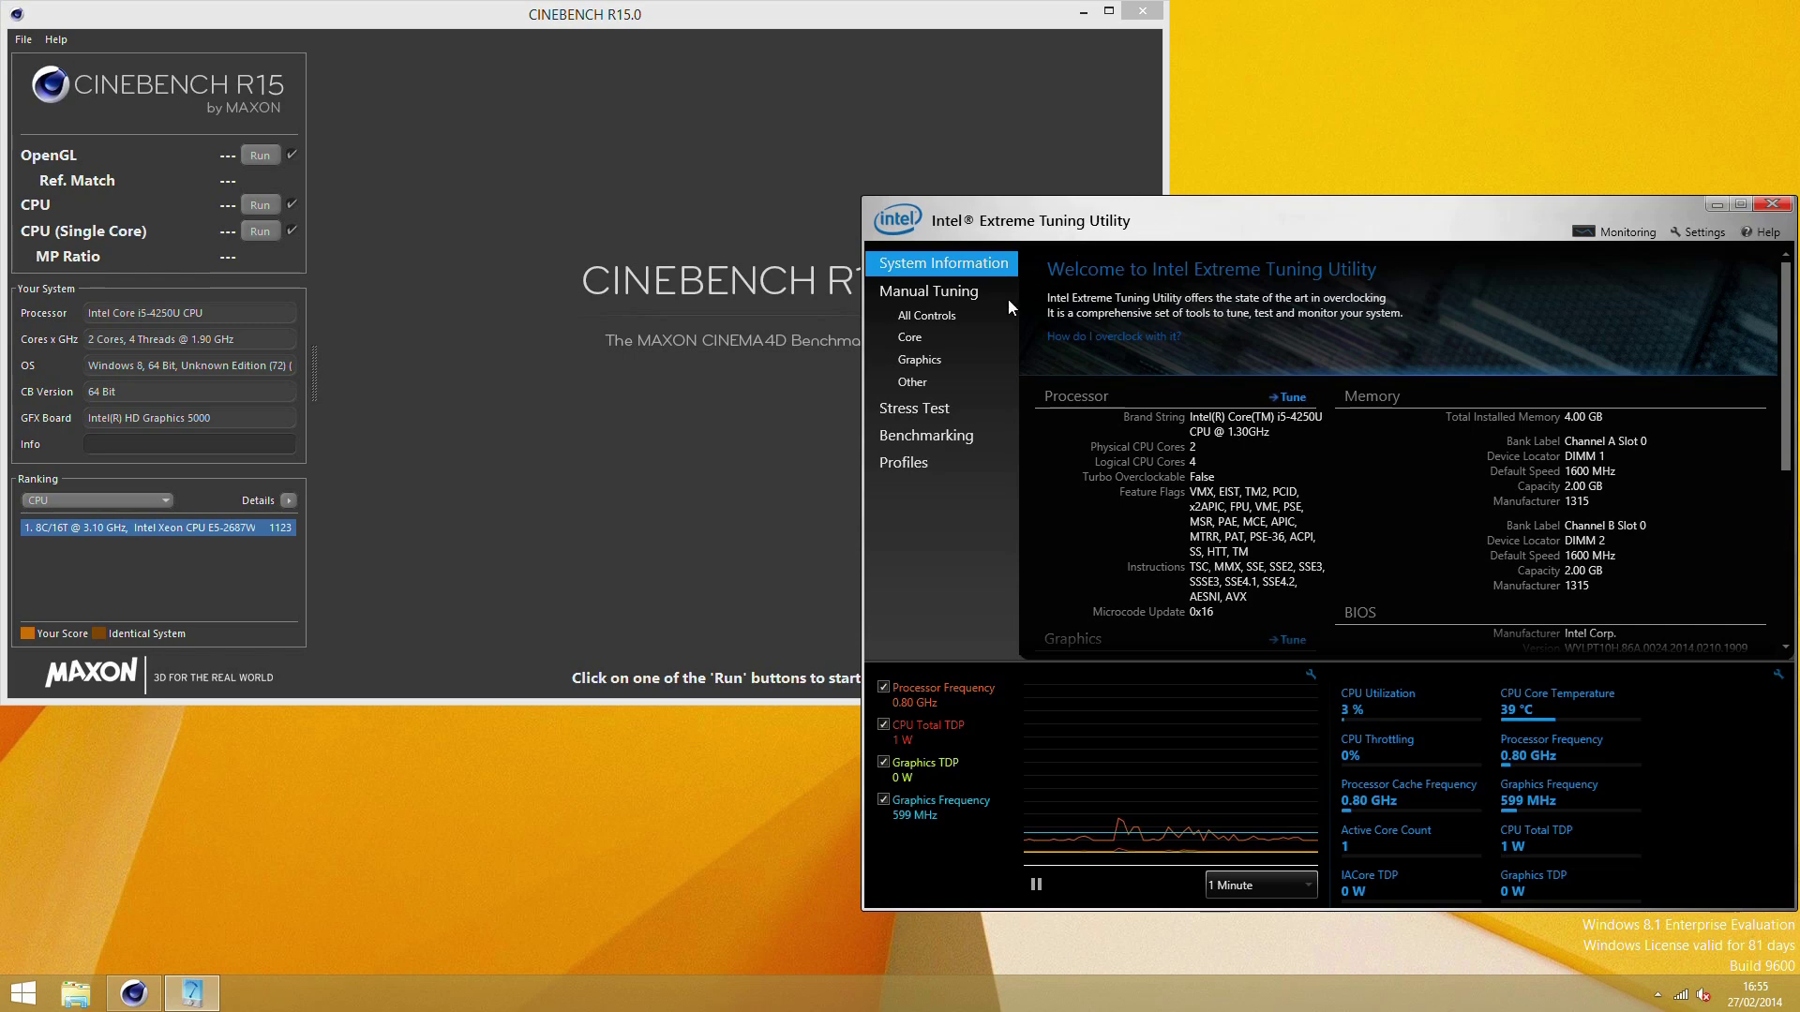
pyautogui.click(941, 335)
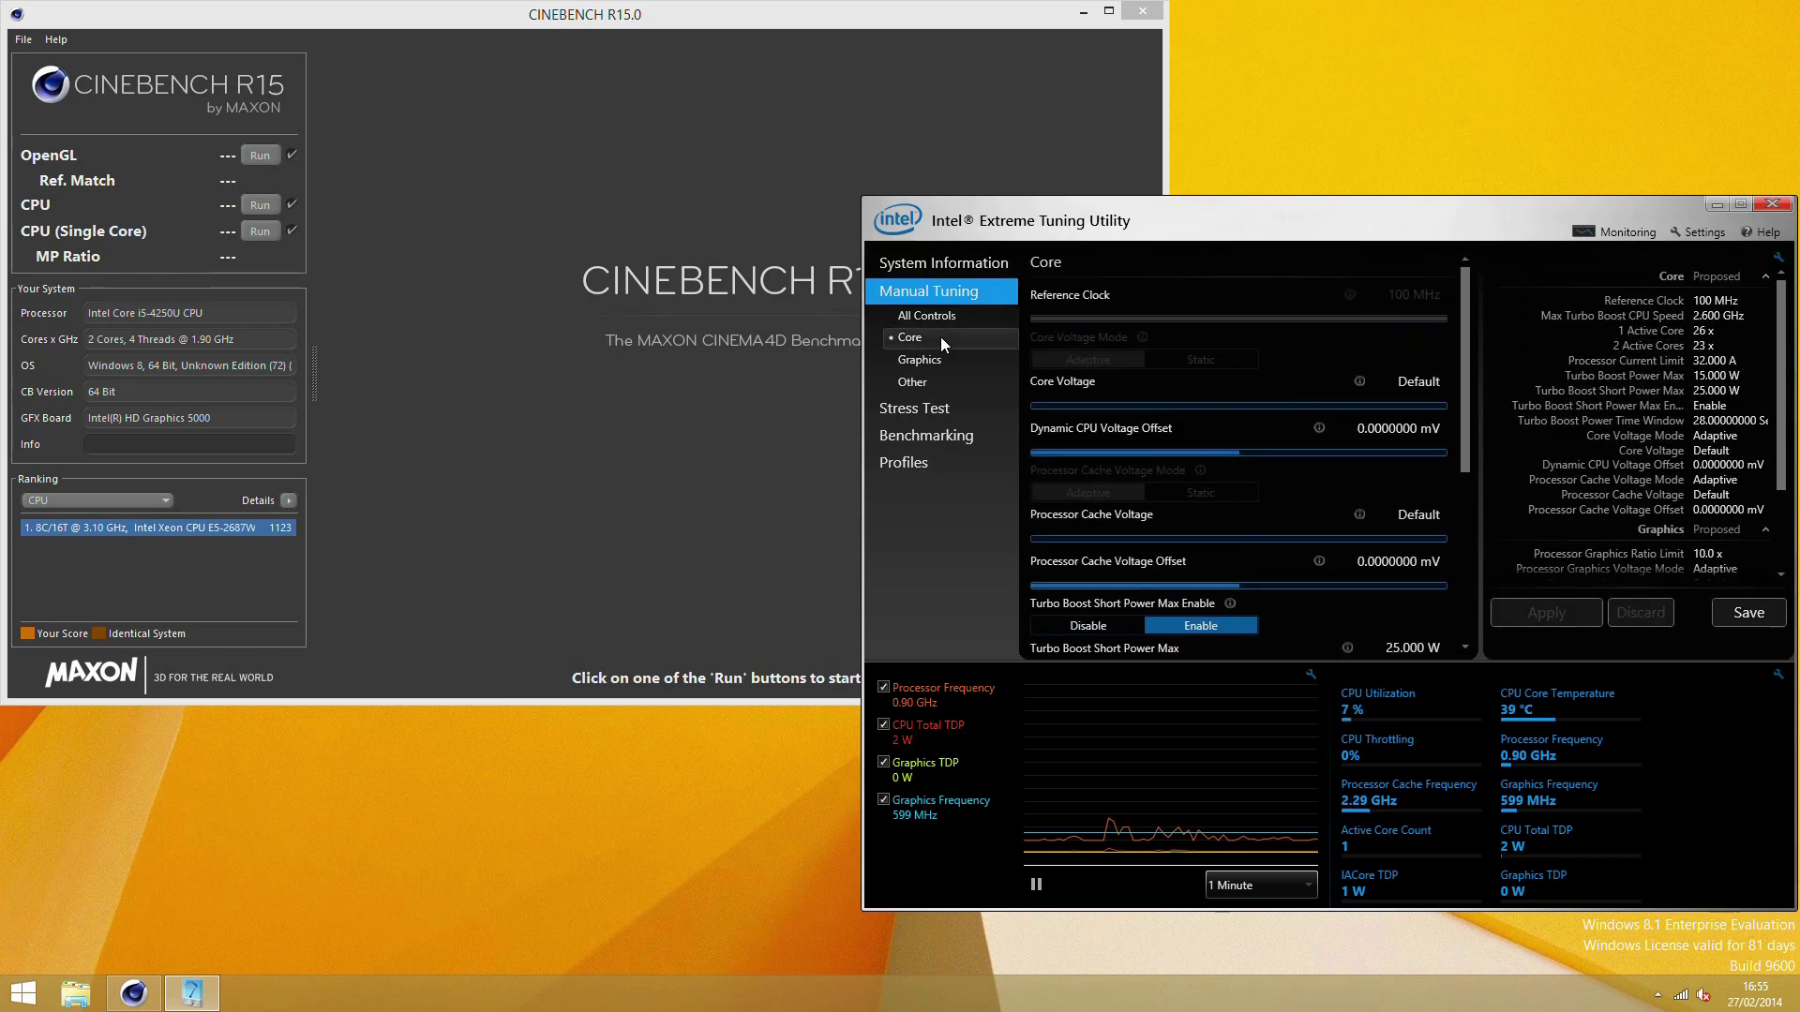
# - Review XTU's 15 W, 25 W and 32 A core limits, then collapse to monitoring only
pyautogui.moveTo(1469, 329)
pyautogui.mouseDown()
pyautogui.moveTo(1437, 471)
pyautogui.moveTo(1487, 313)
pyautogui.mouseUp()
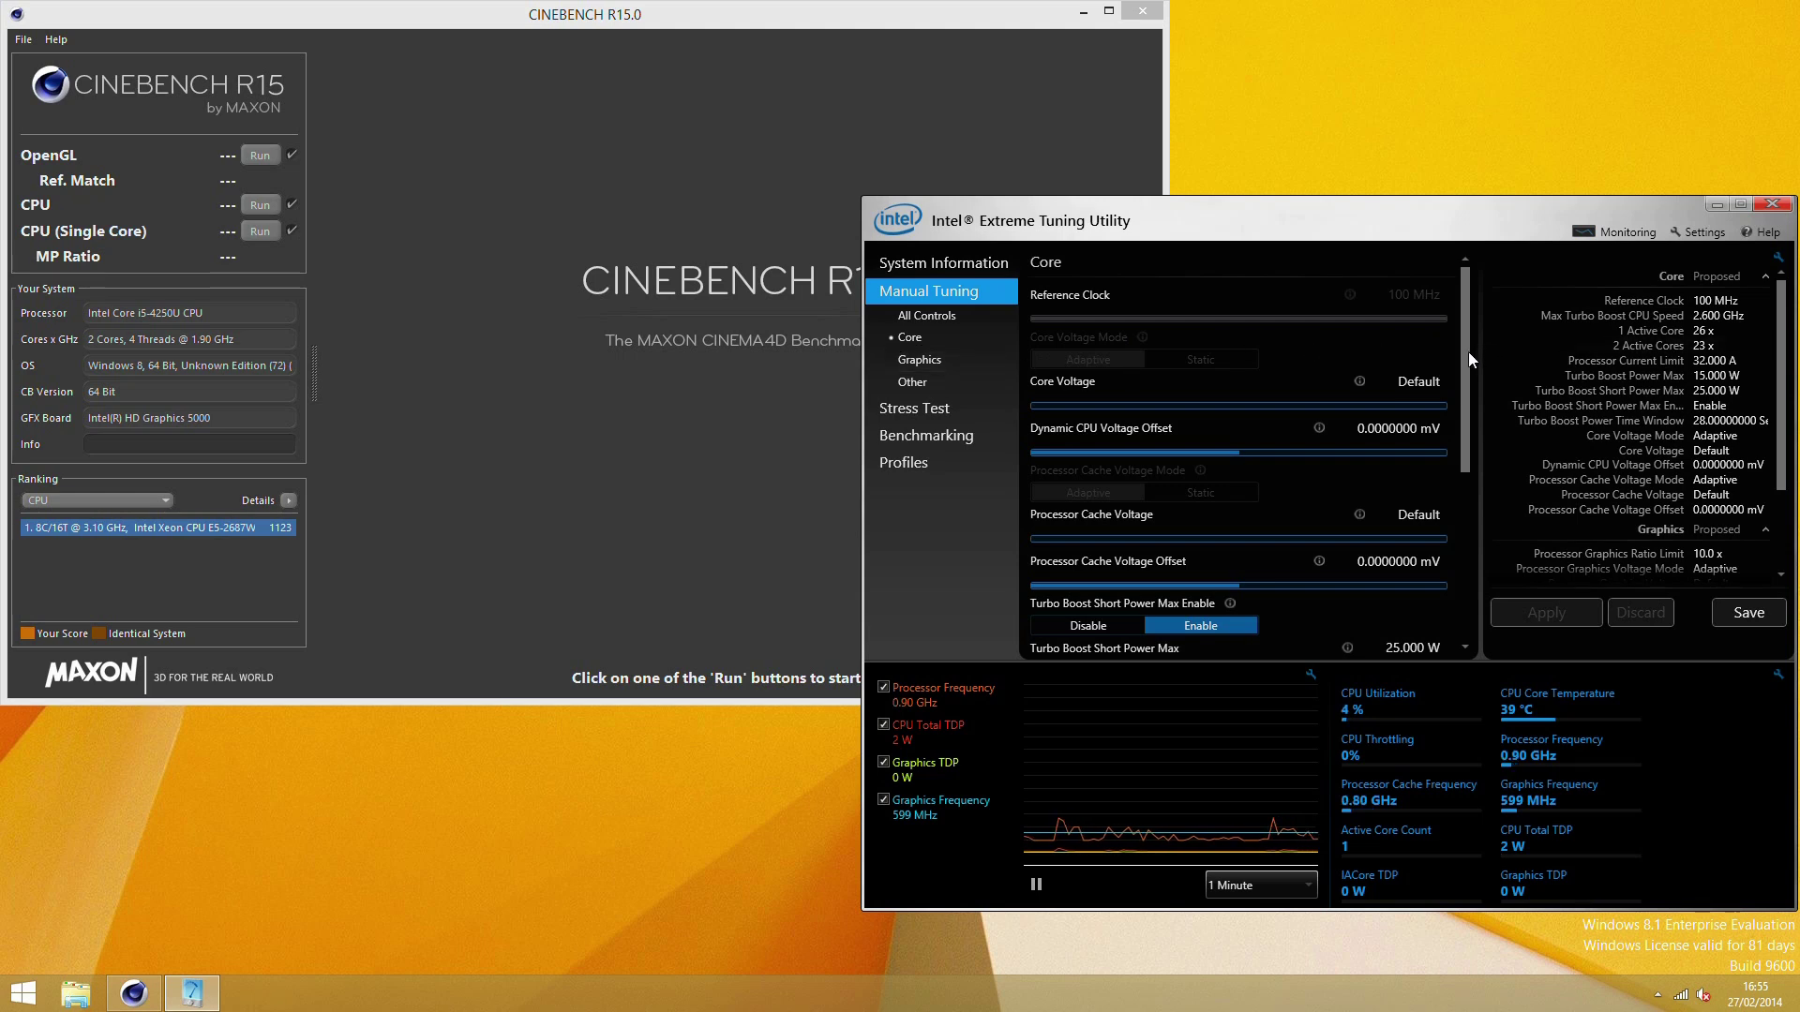
pyautogui.moveTo(1469, 353); pyautogui.dragTo(1464, 467)
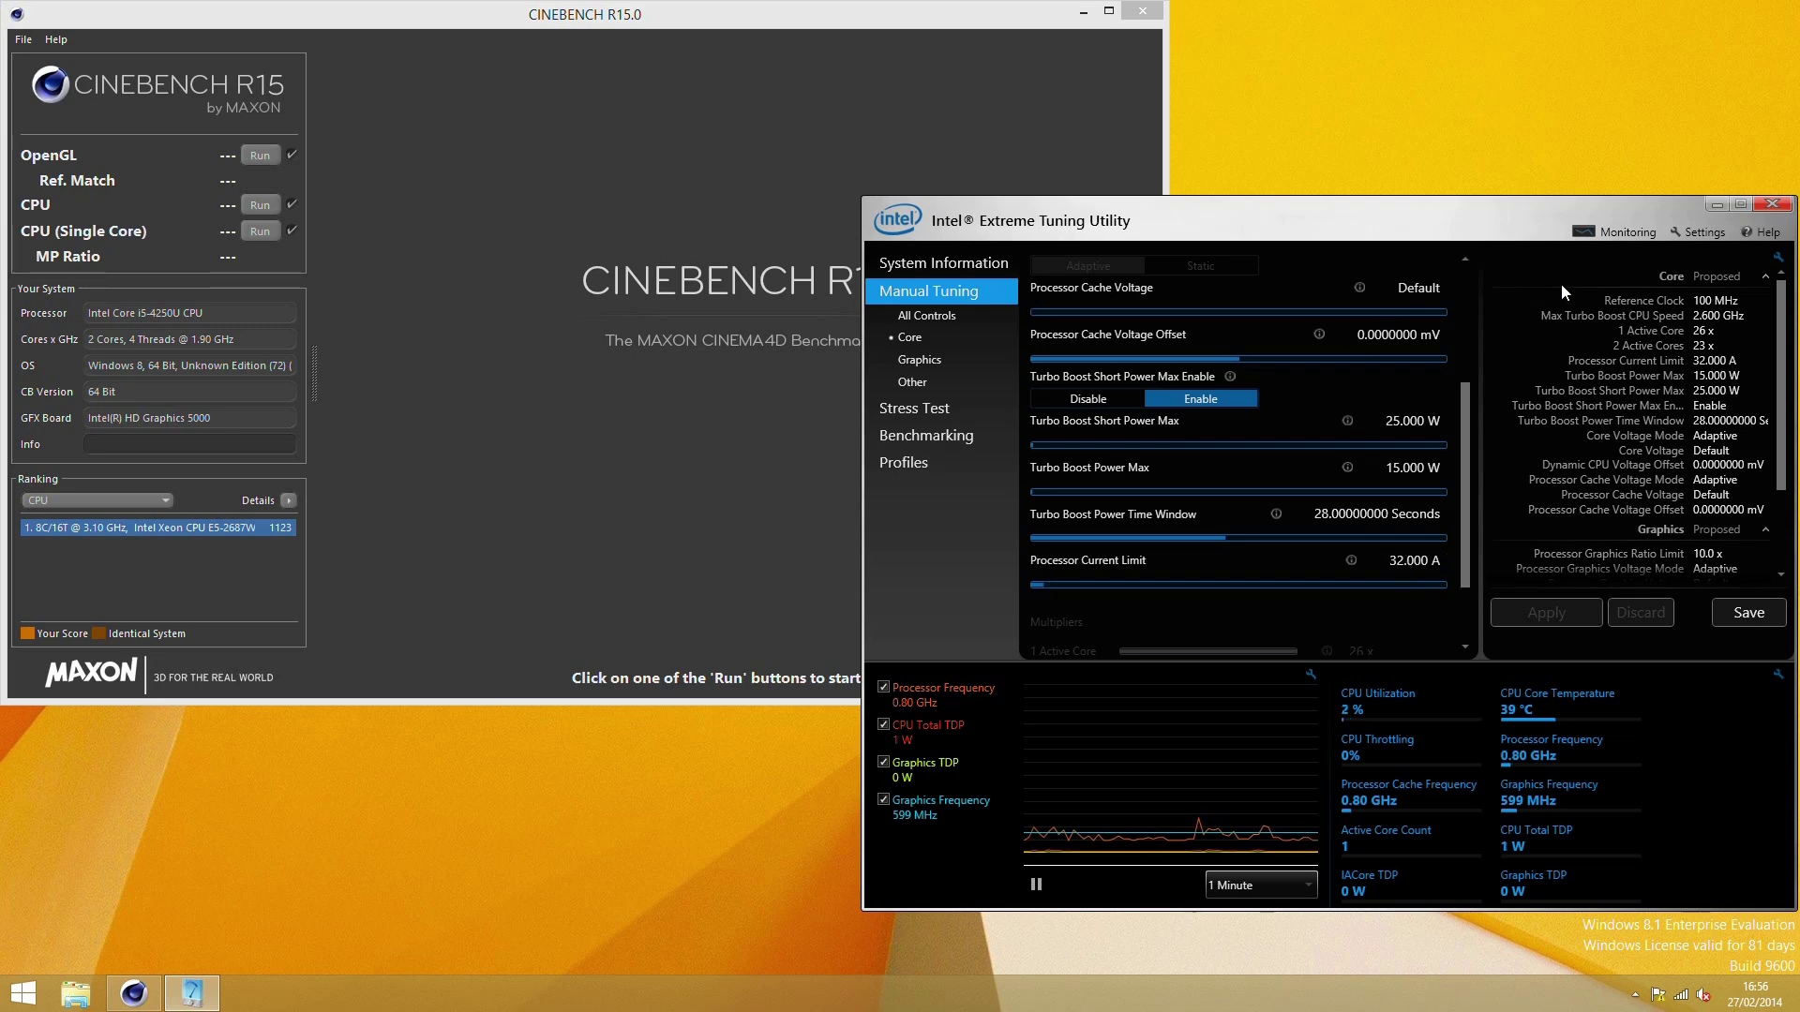
pyautogui.click(1607, 235)
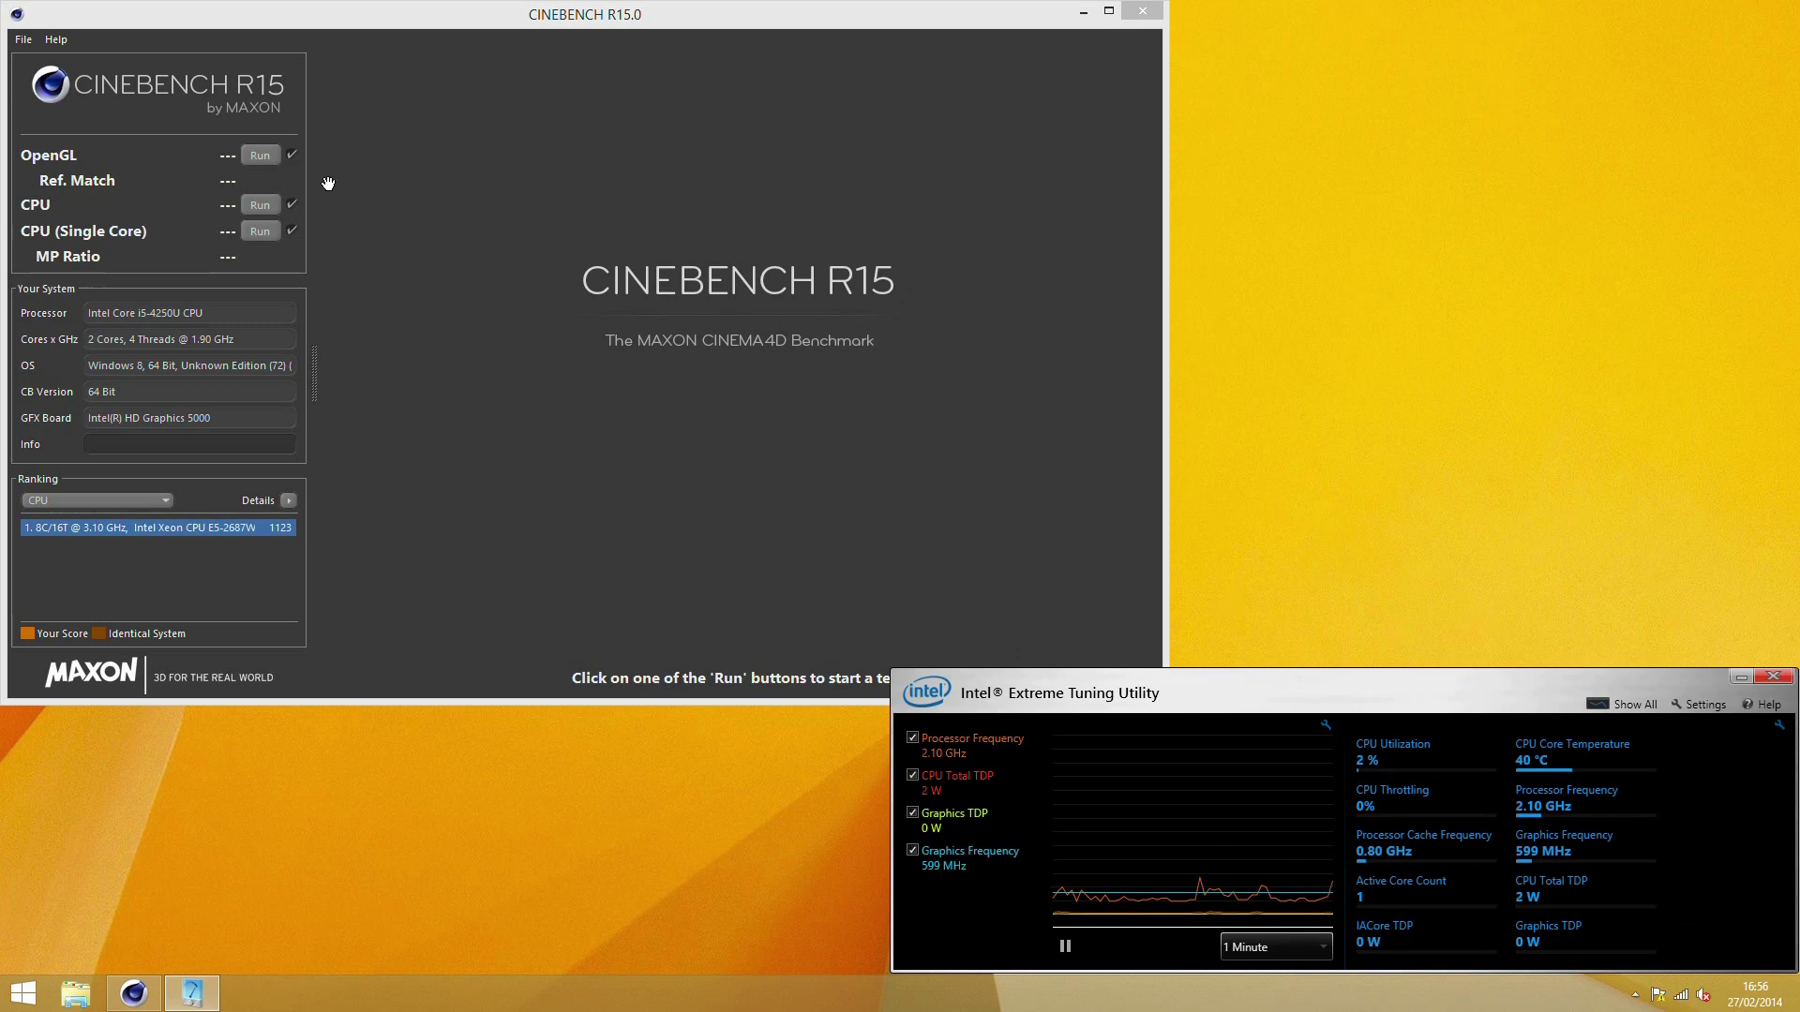
# - Run Cinebench R15's OpenGL test at stock limits, scoring 26.86 fps at 98.0% match
pyautogui.click(266, 157)
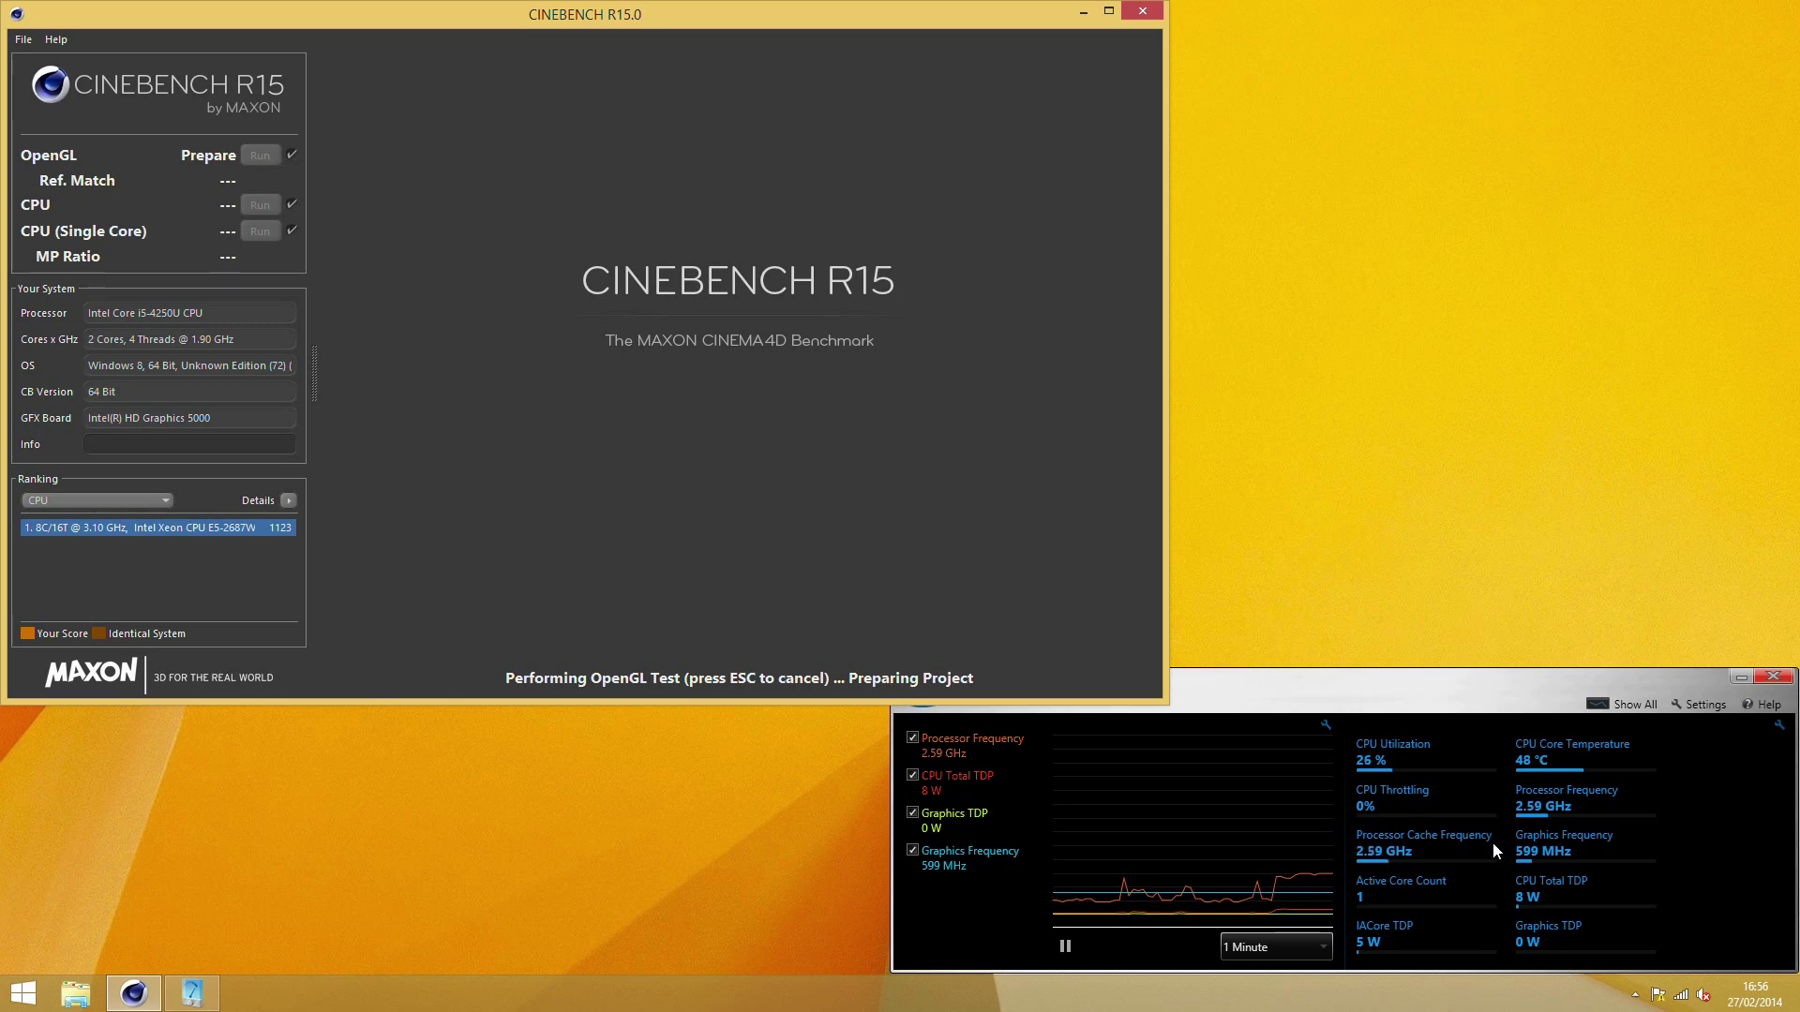
pyautogui.moveTo(1543, 892)
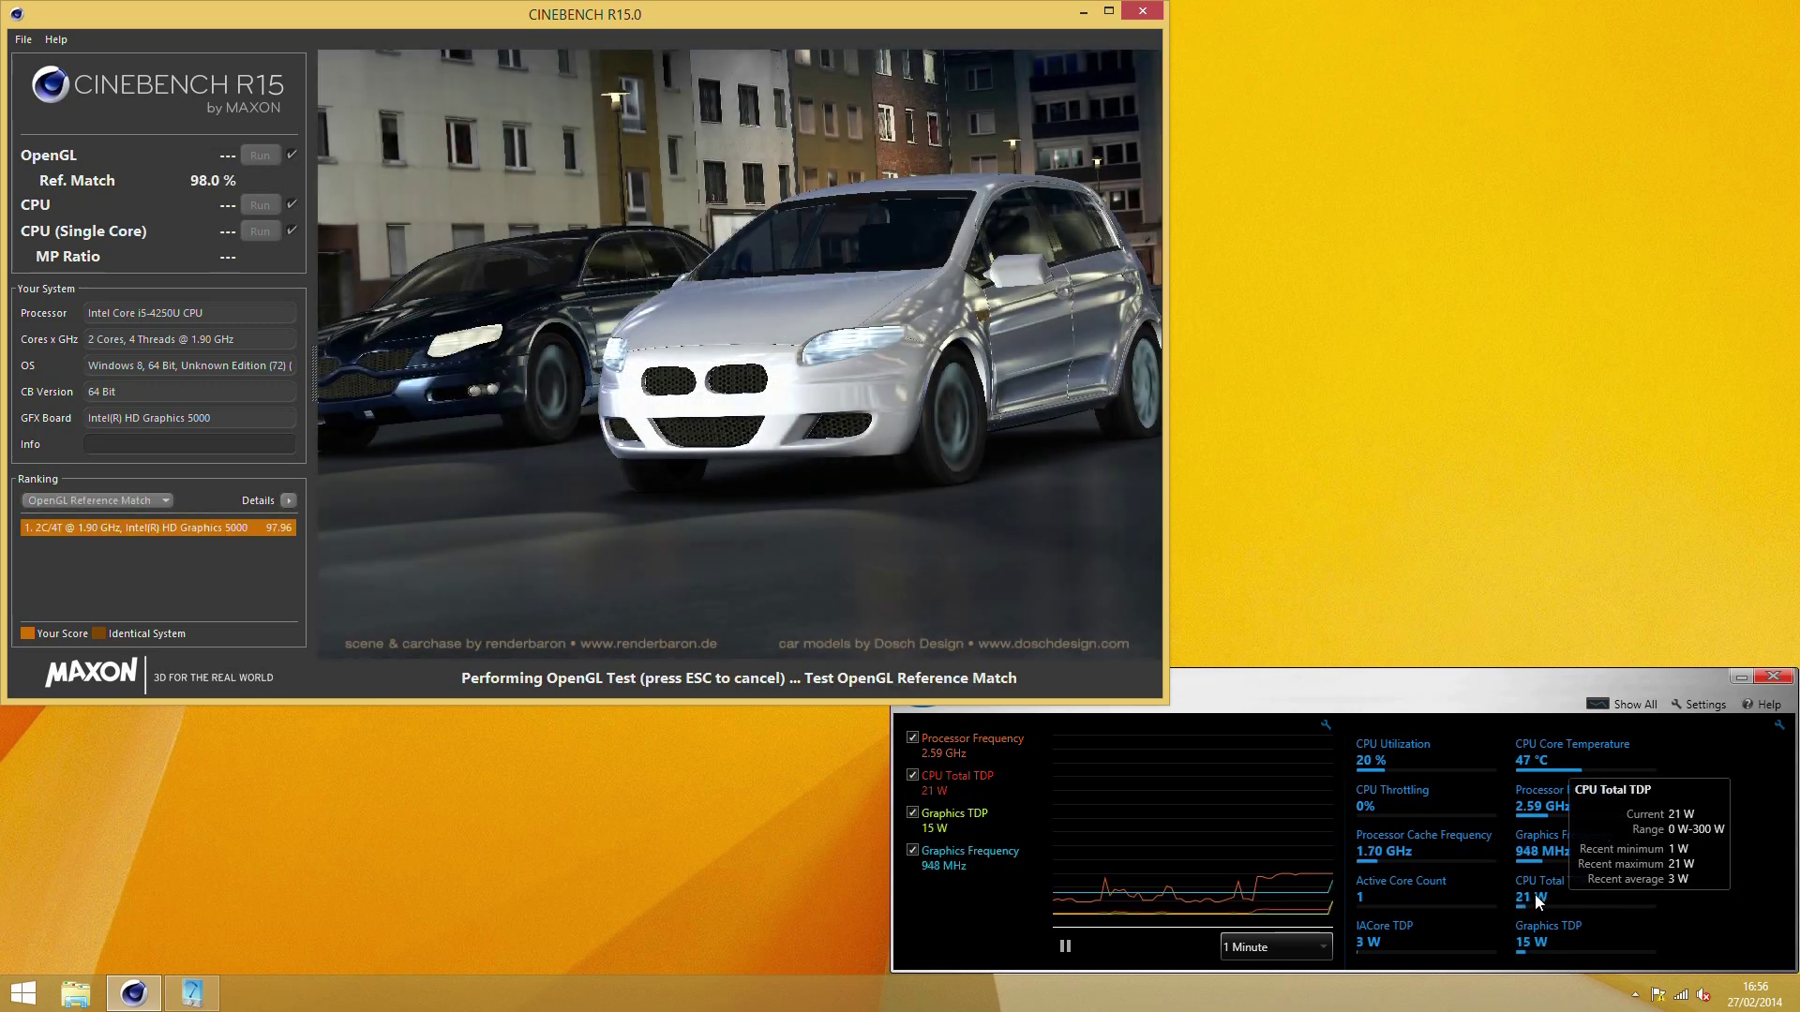
pyautogui.moveTo(1392, 939)
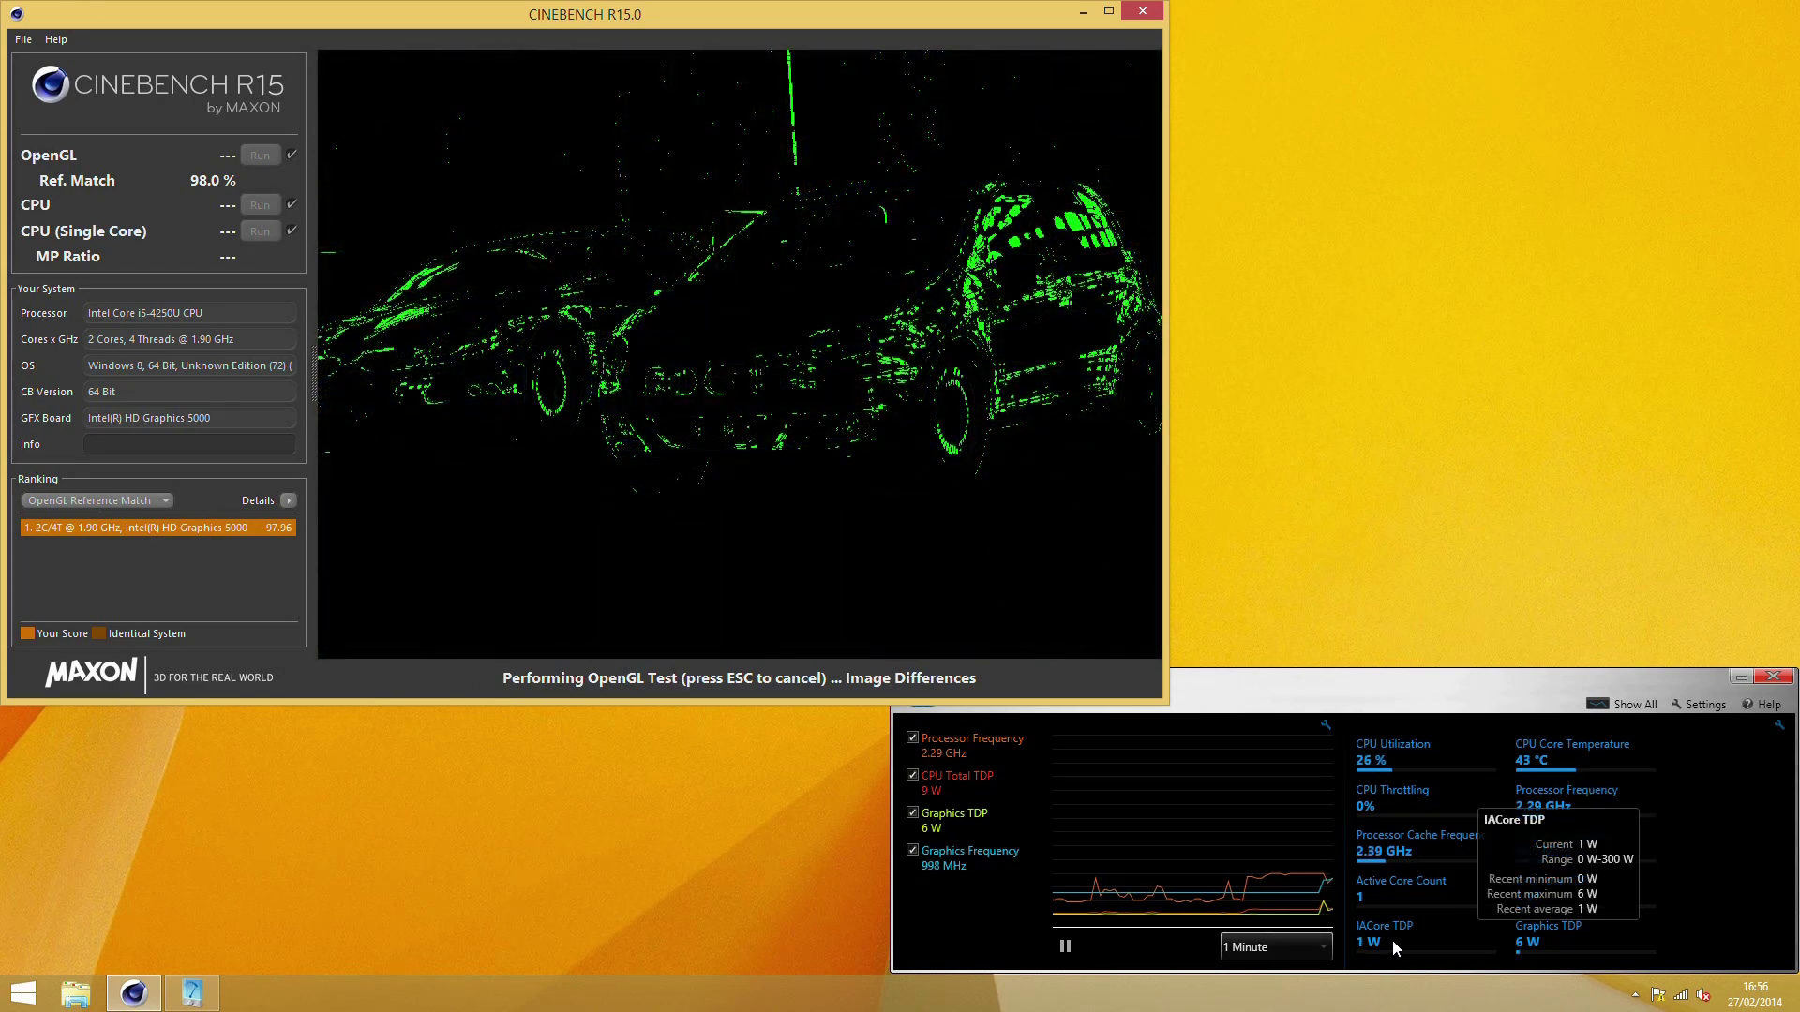
pyautogui.moveTo(1532, 947)
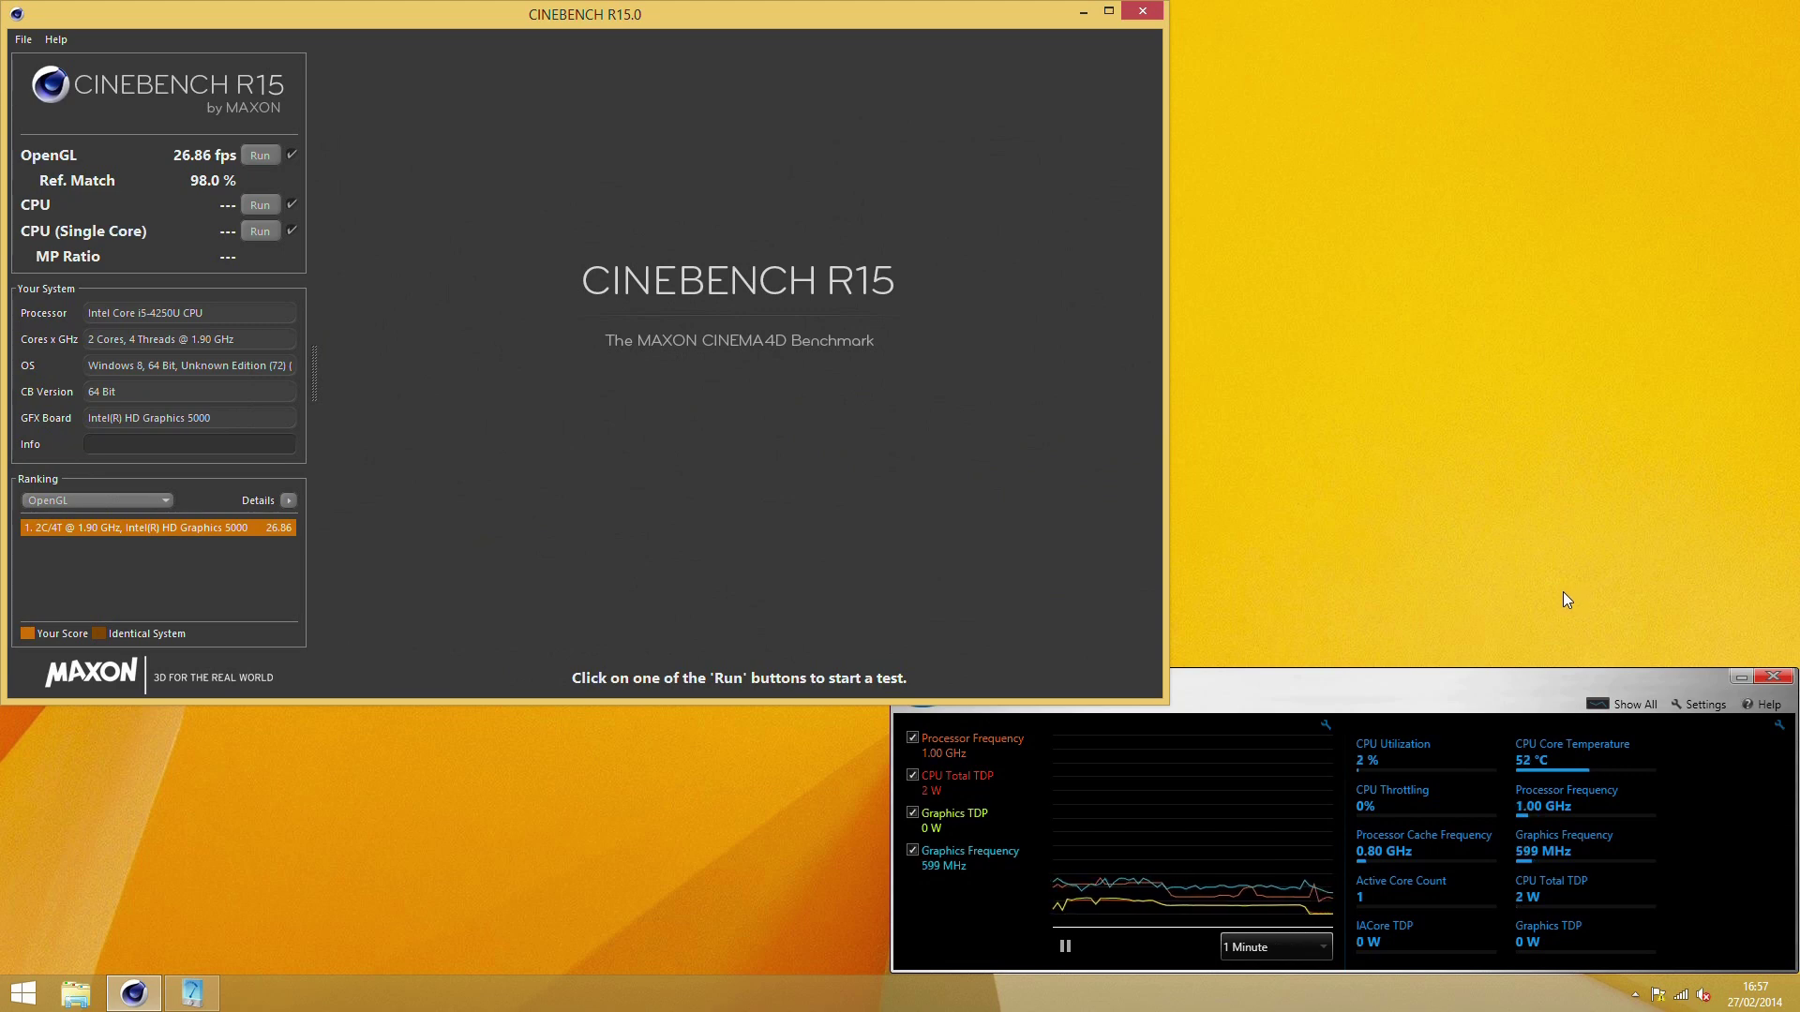
# - Apply a 15.000 W Turbo Boost Short Power Max in XTU, then return to monitoring view
pyautogui.click(1612, 709)
pyautogui.click(1631, 705)
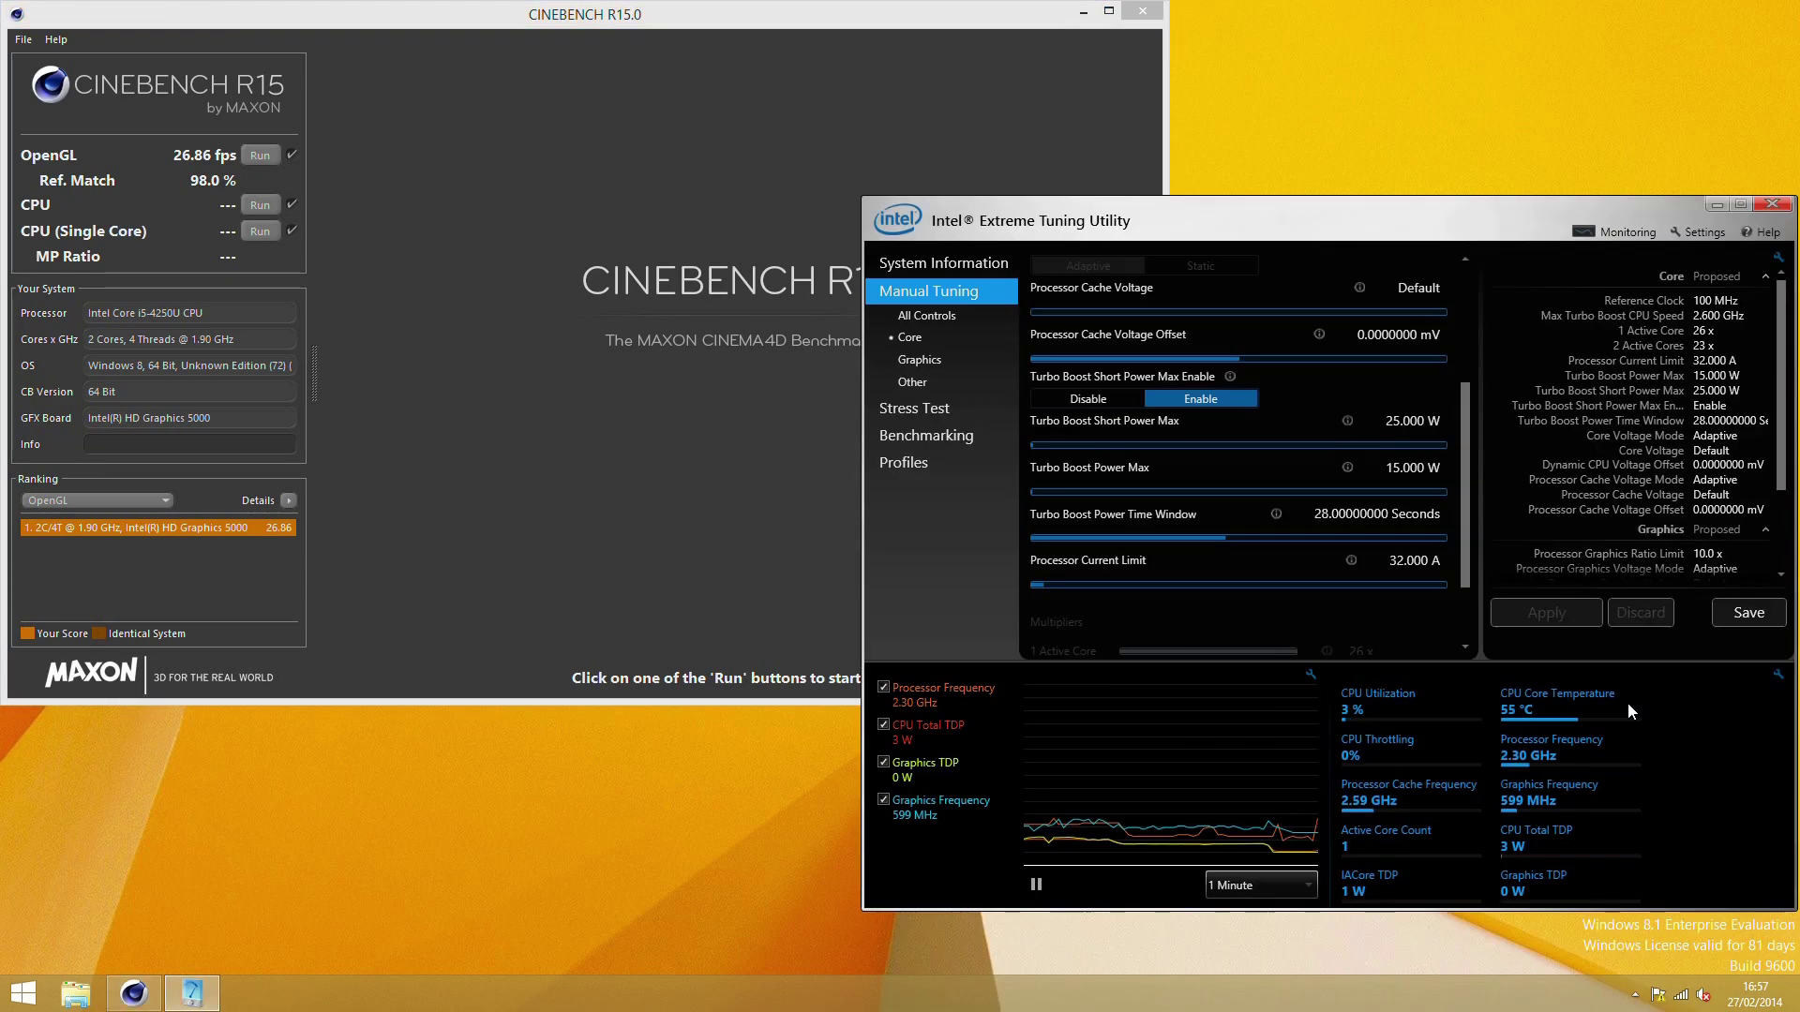
pyautogui.click(1404, 426)
pyautogui.scroll(5, 1403, 429)
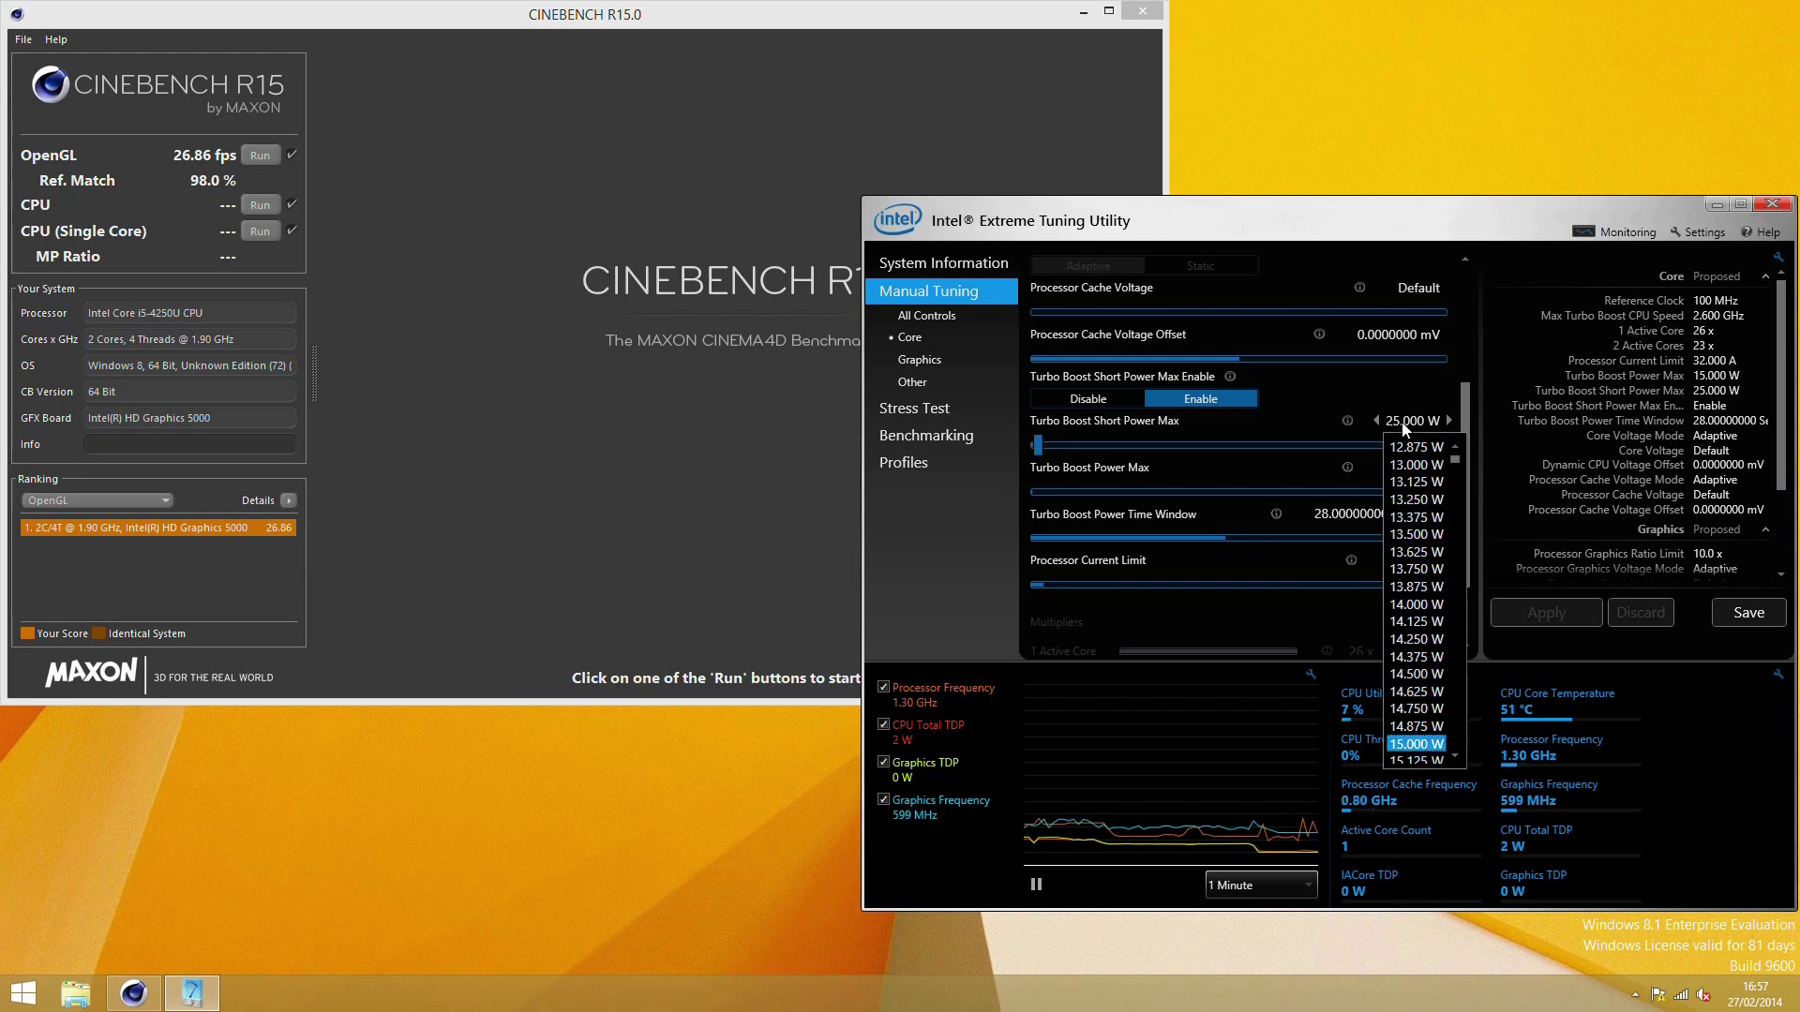
pyautogui.click(1403, 427)
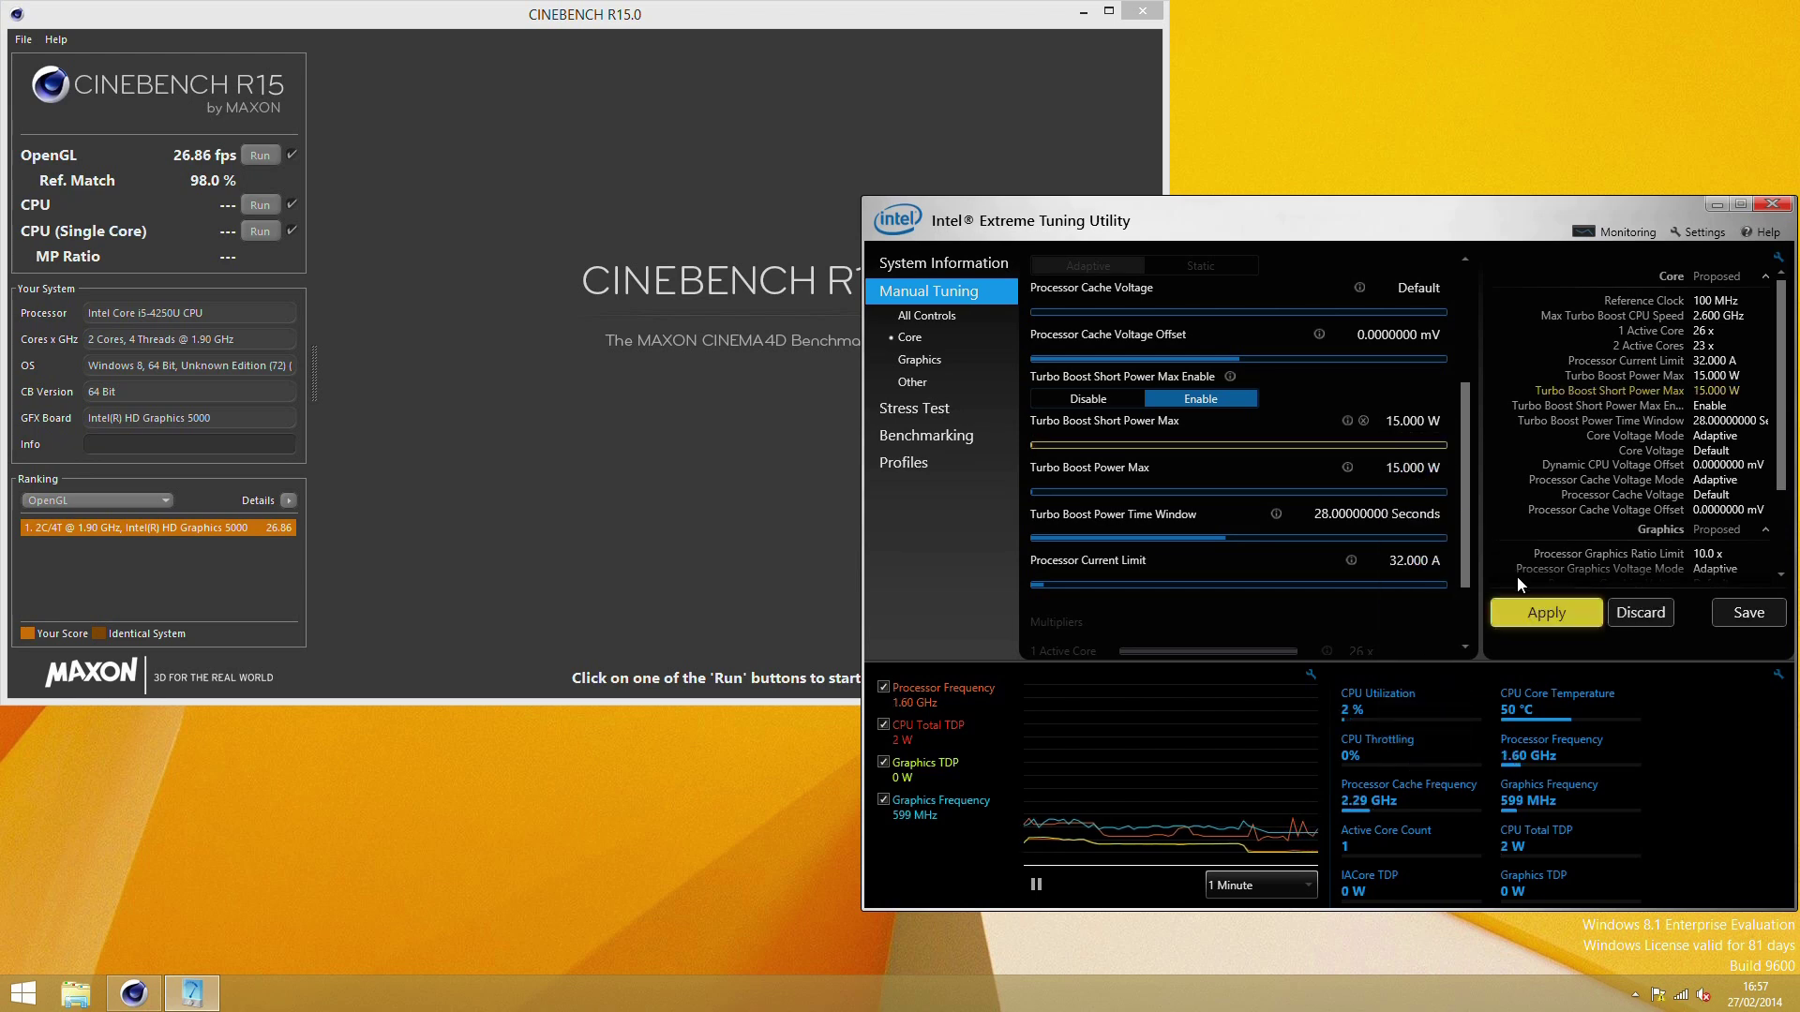
pyautogui.click(1535, 605)
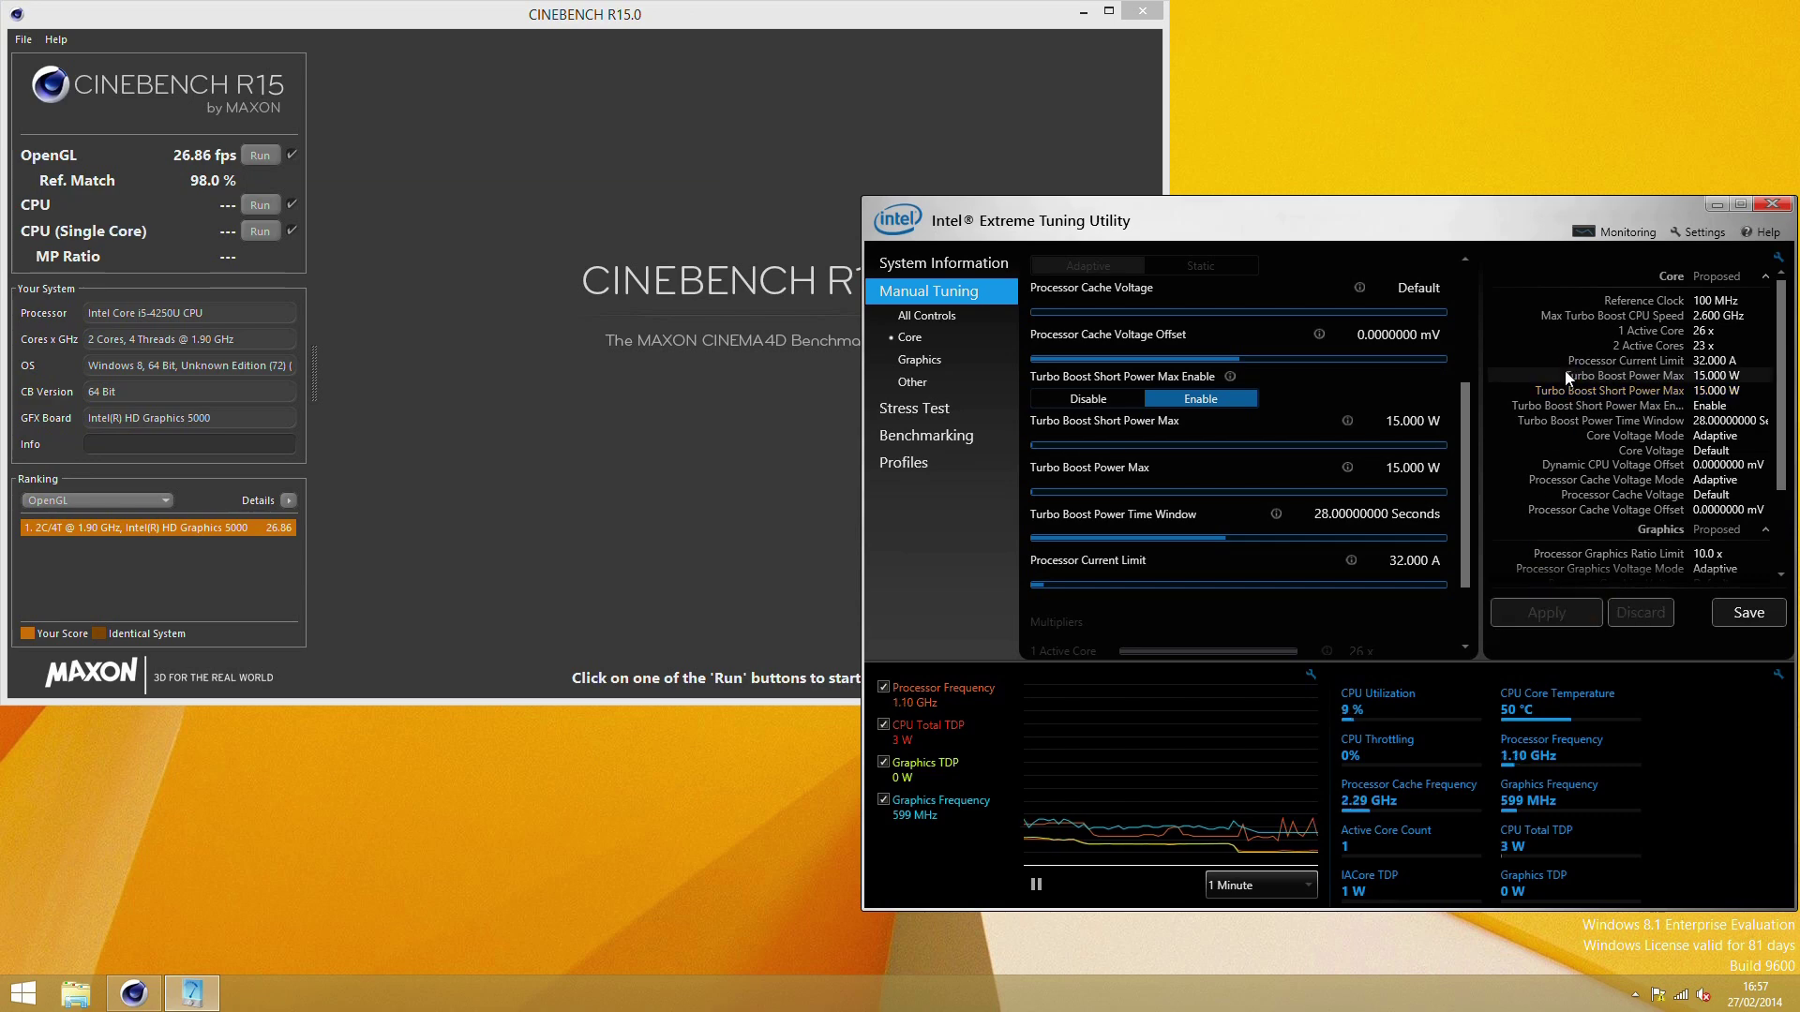
pyautogui.click(1625, 233)
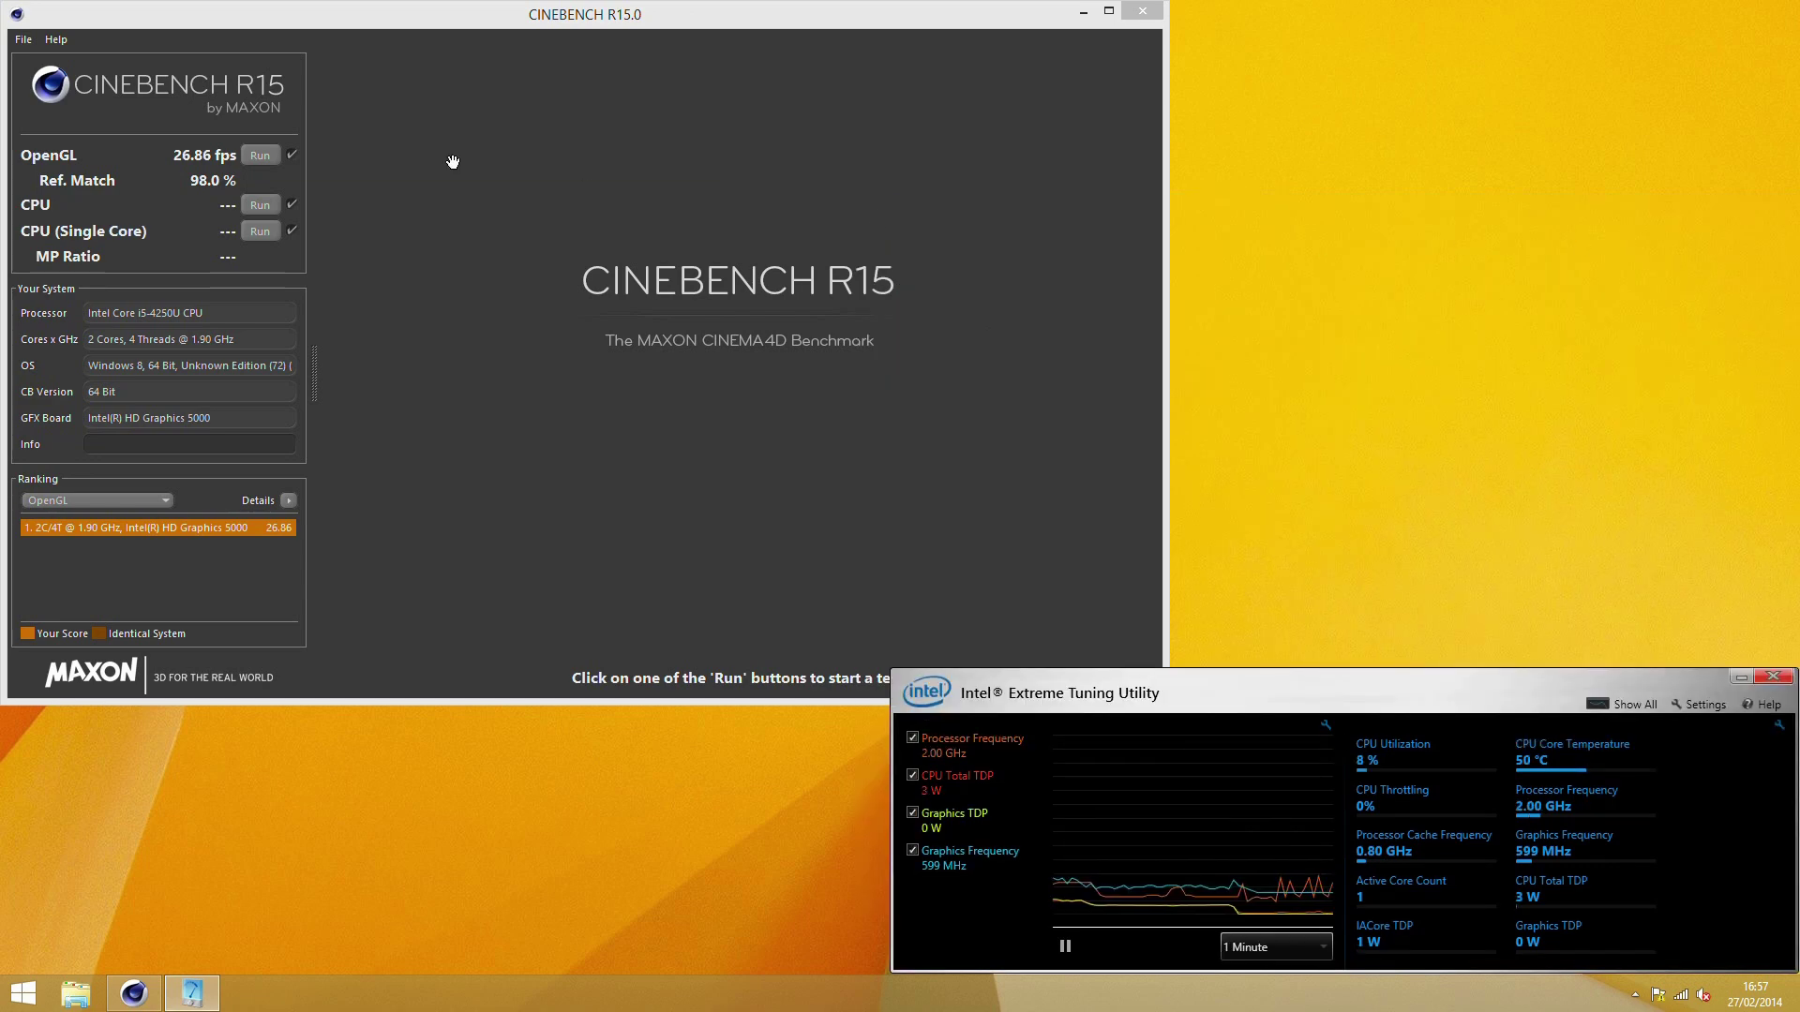
# - Rerun the OpenGL benchmark at 15 W for 25.73 fps, then expand XTU's tuning settings
pyautogui.click(262, 156)
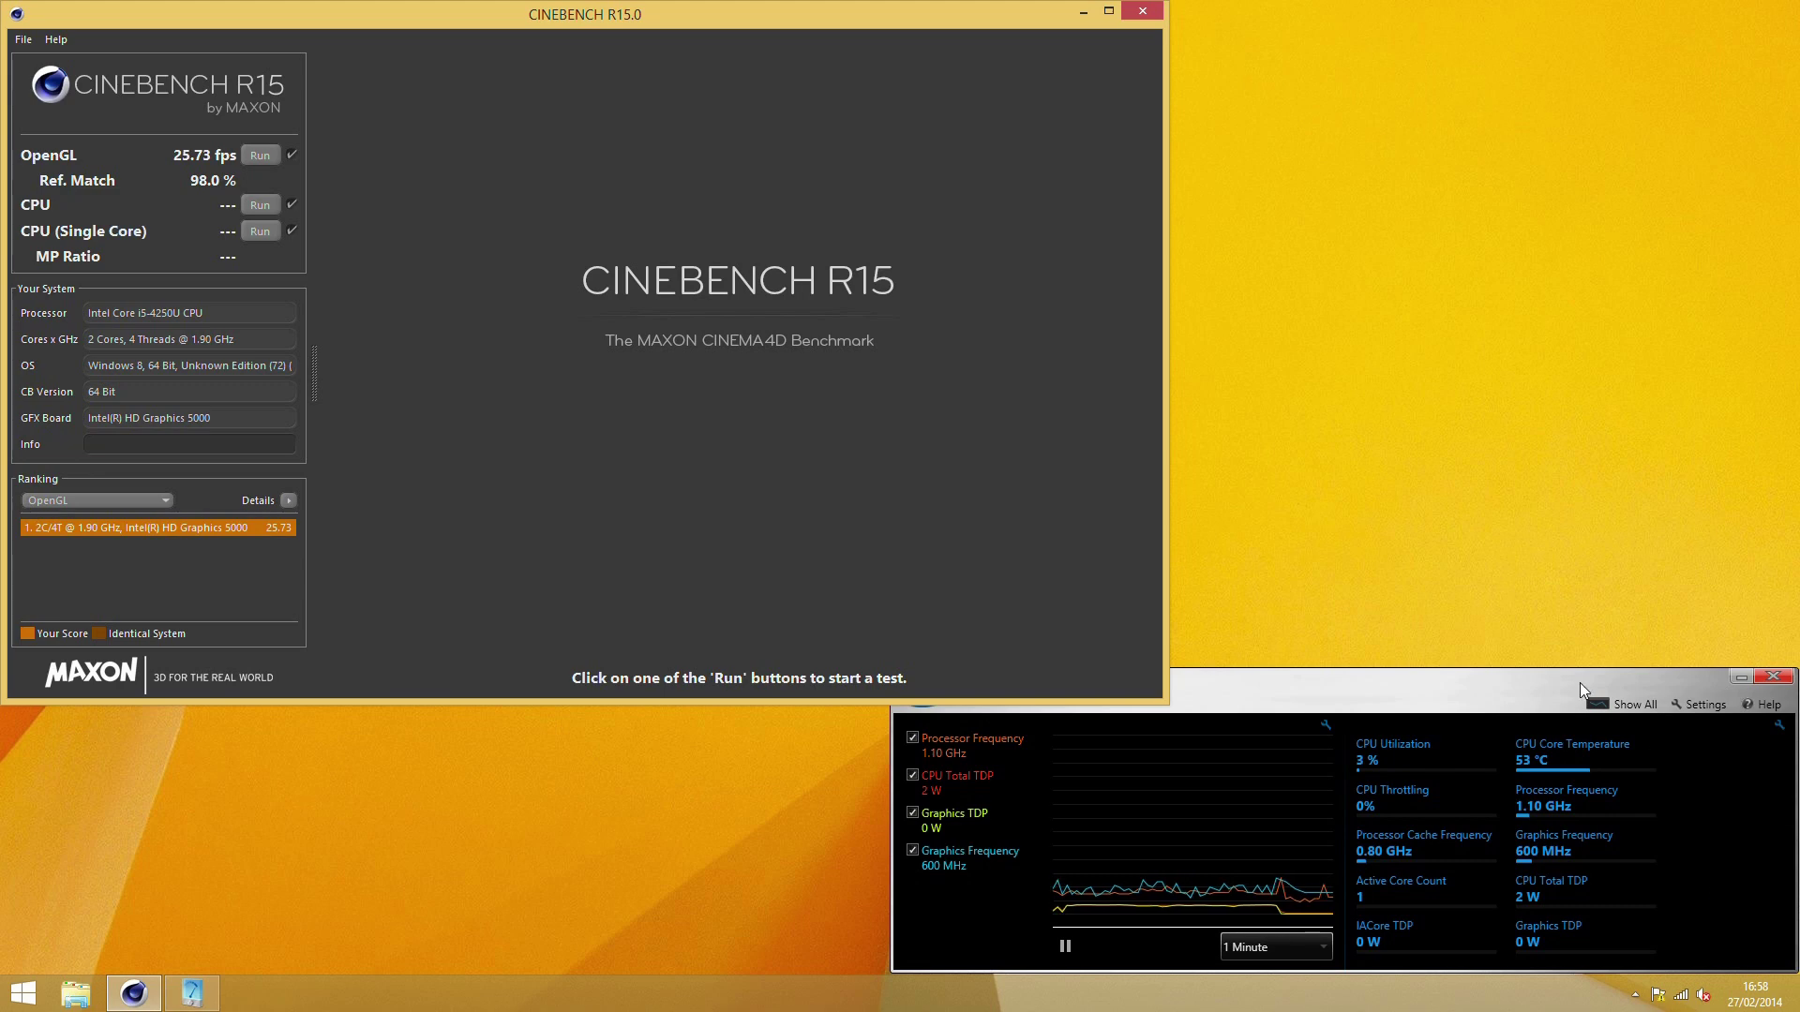
pyautogui.click(1605, 701)
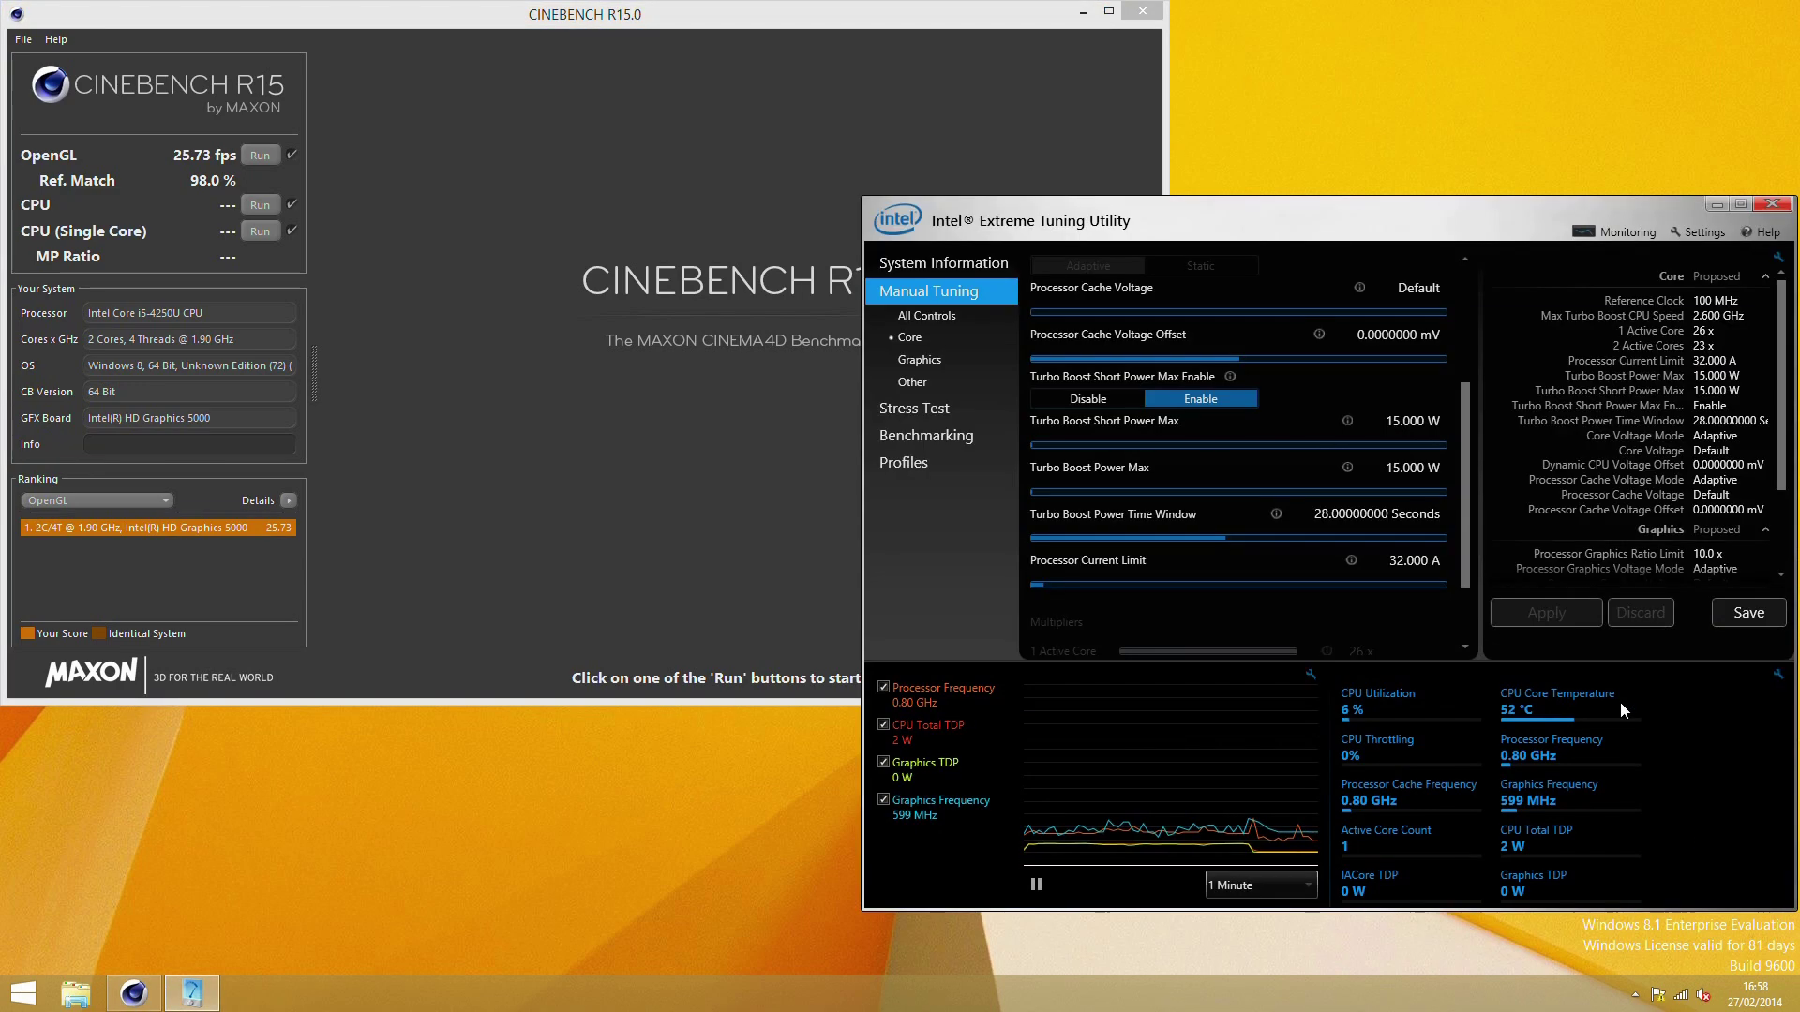
# - Set both turbo power limits to 30.000 W and the current limit to 40.000 A, applied
pyautogui.click(1402, 474)
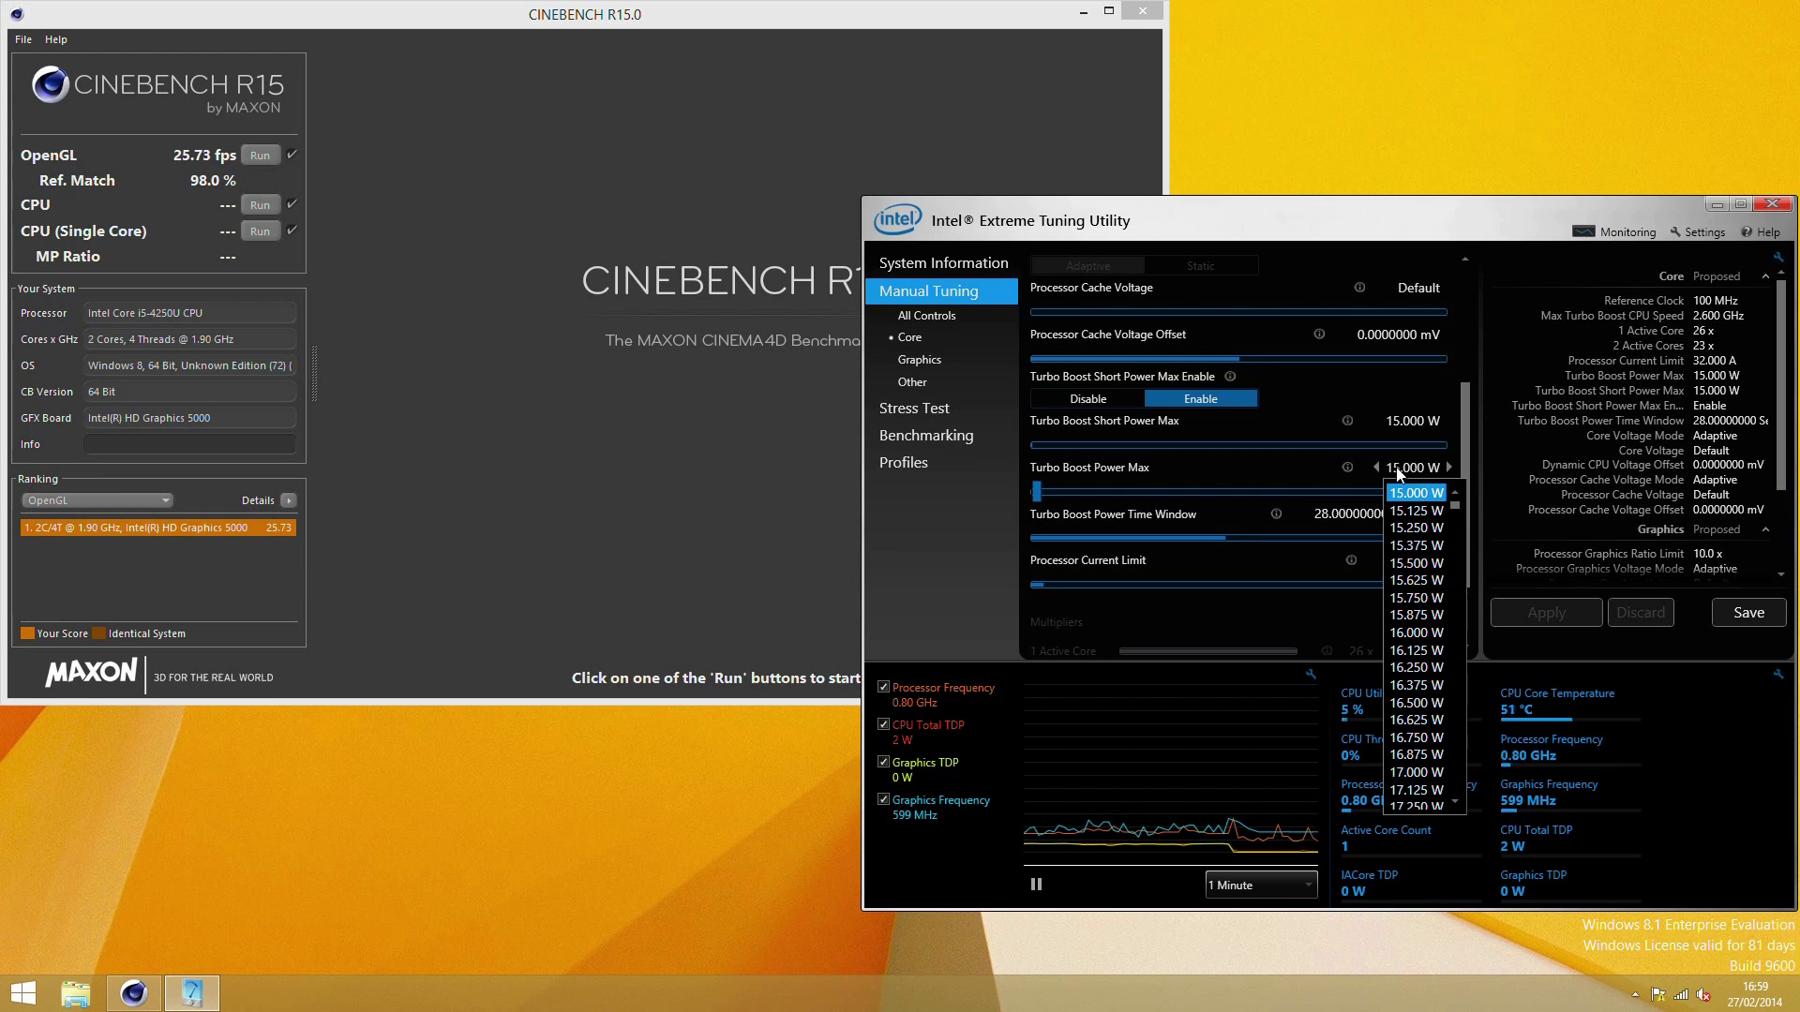
pyautogui.scroll(-10, 1399, 474)
pyautogui.press('Return')
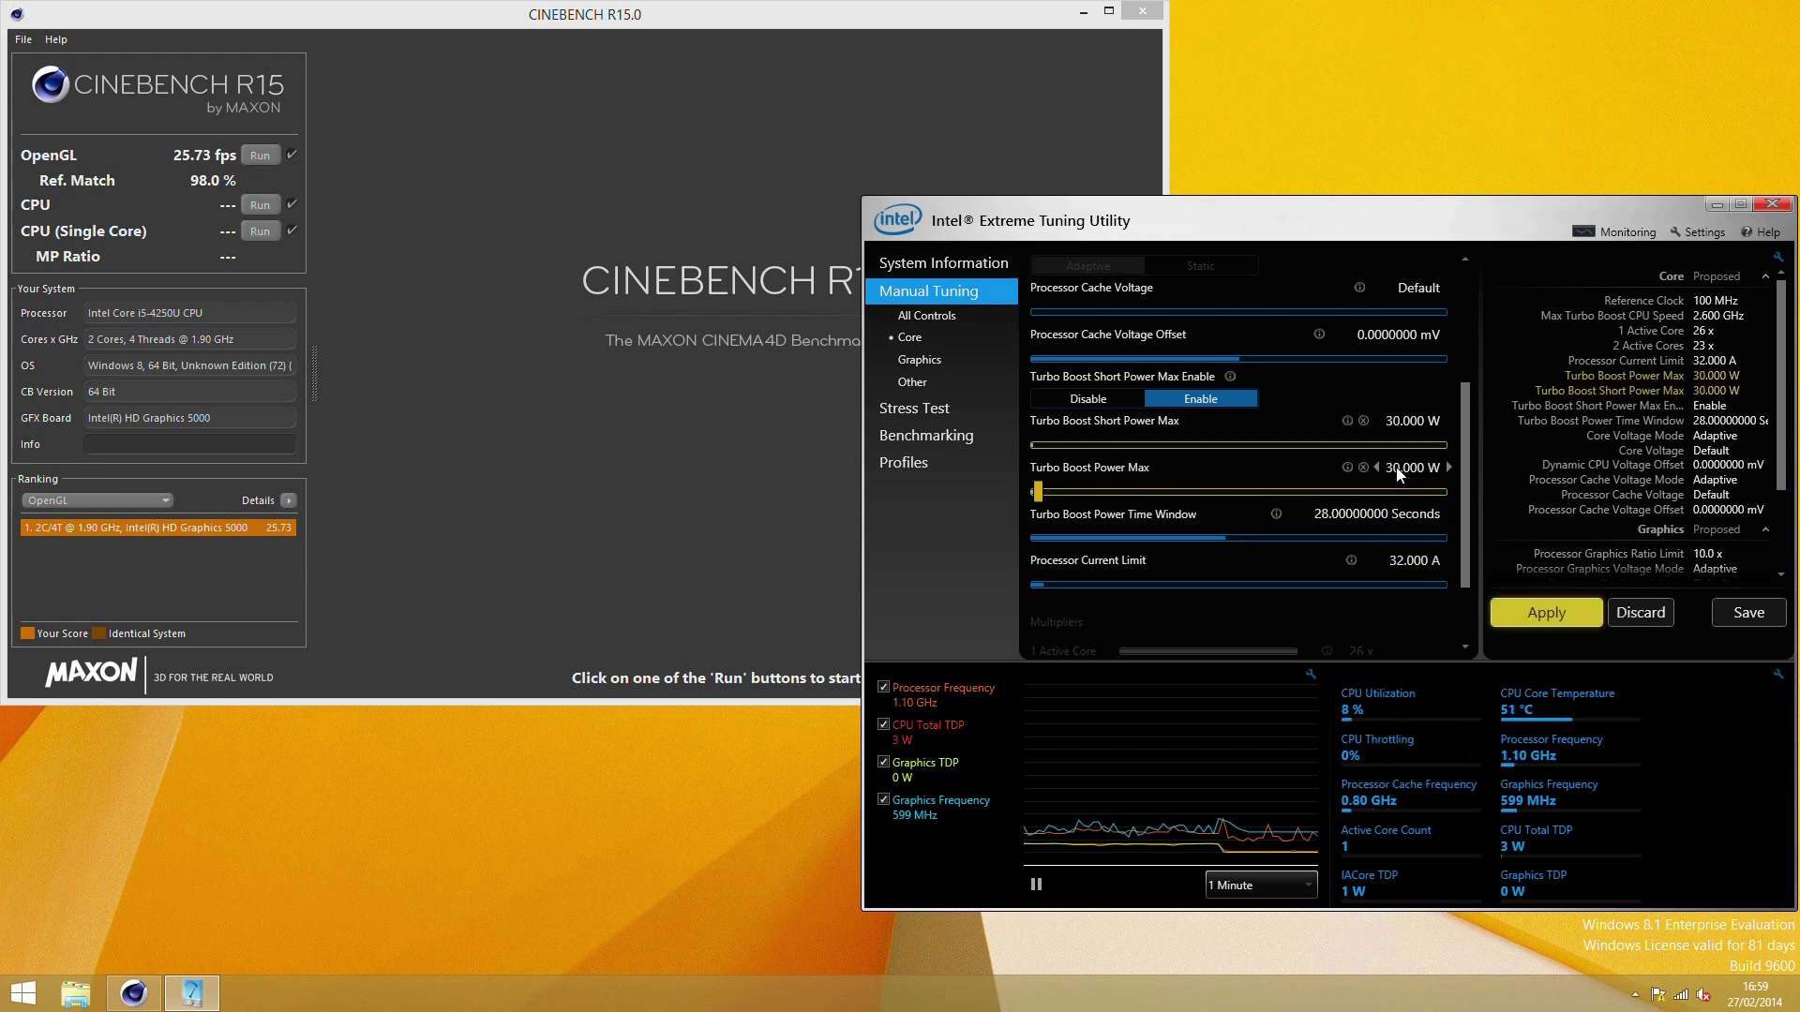
pyautogui.click(1398, 561)
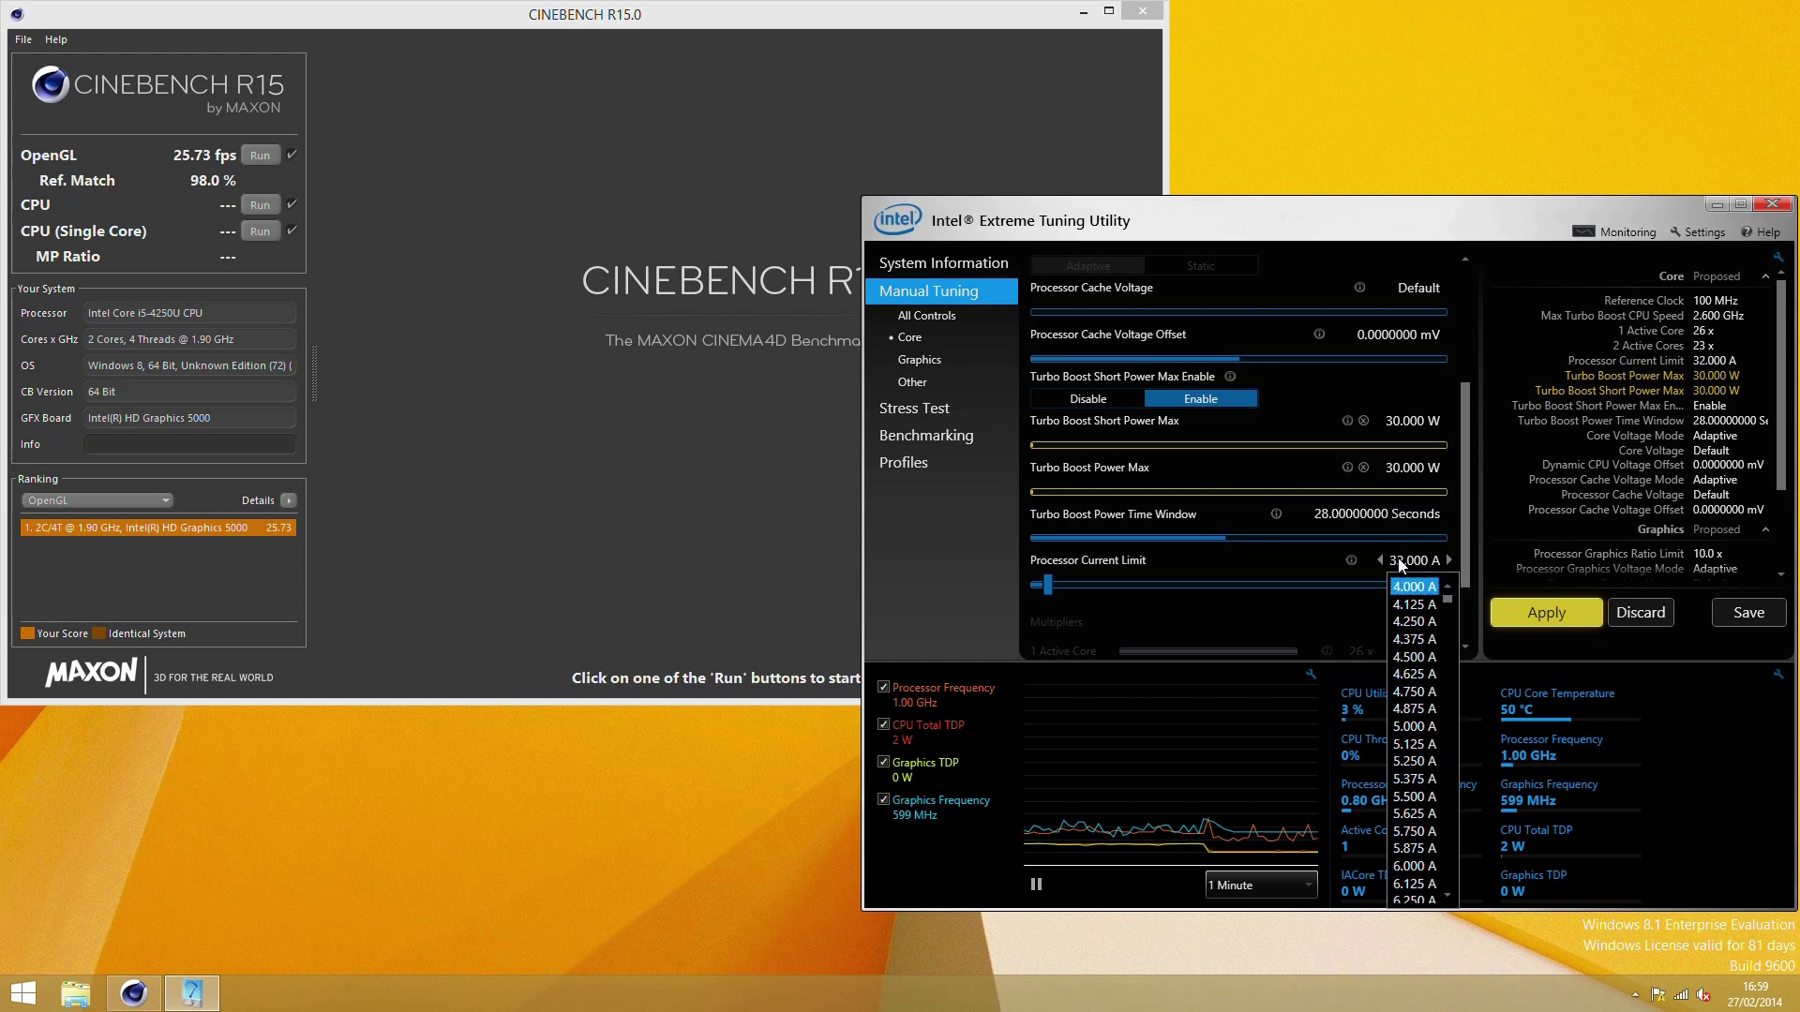
pyautogui.click(1399, 561)
pyautogui.scroll(-8, 1397, 558)
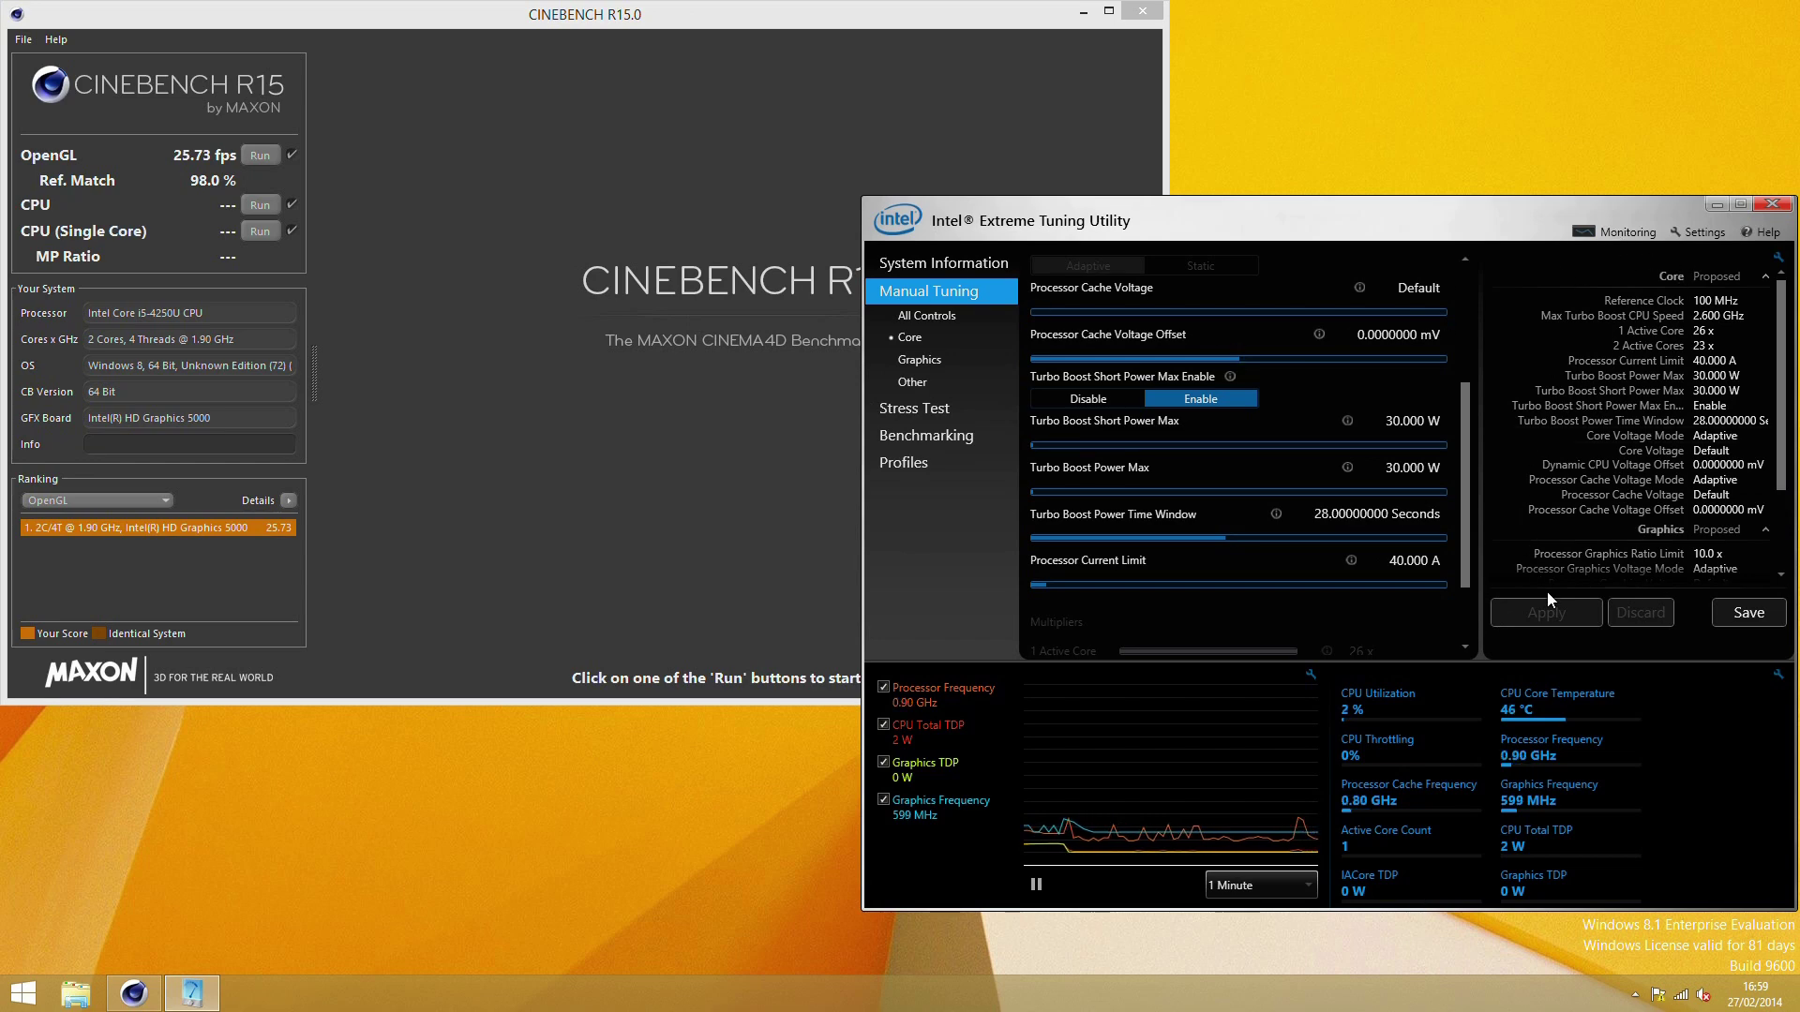
pyautogui.click(1627, 233)
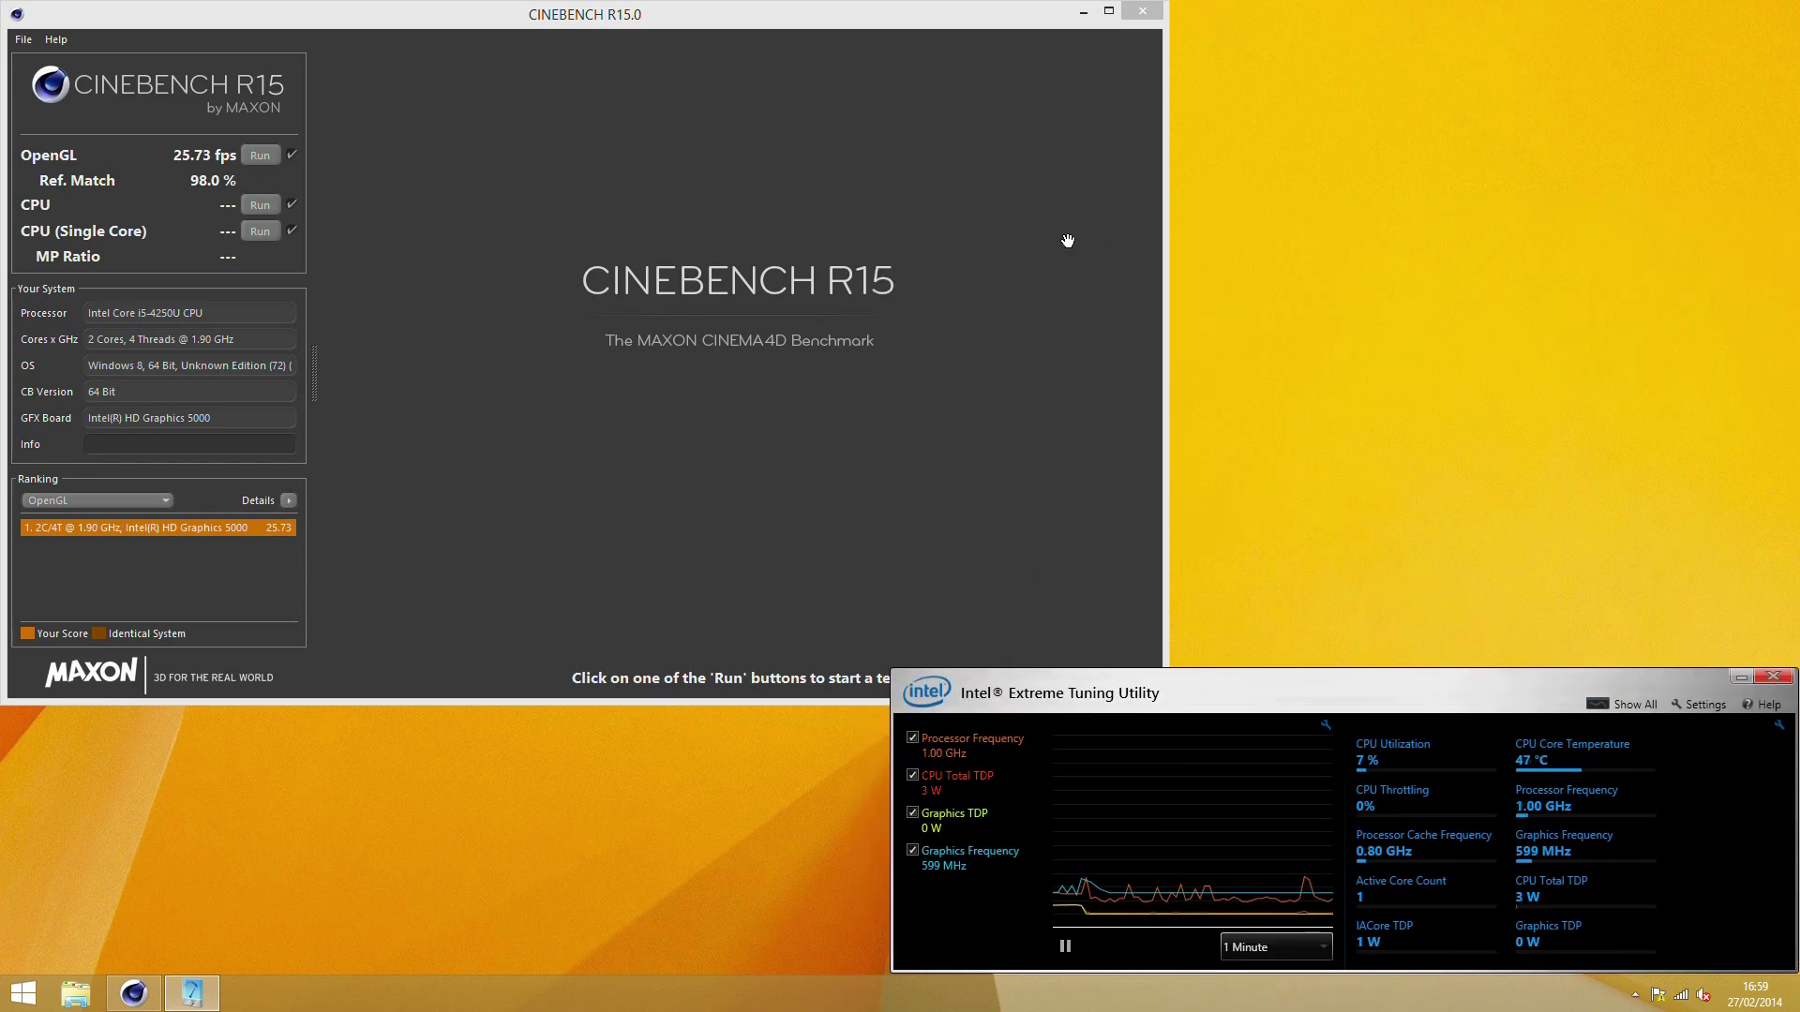
# - Start another Cinebench R15 OpenGL run under the 30 W / 40 A limits
pyautogui.click(259, 155)
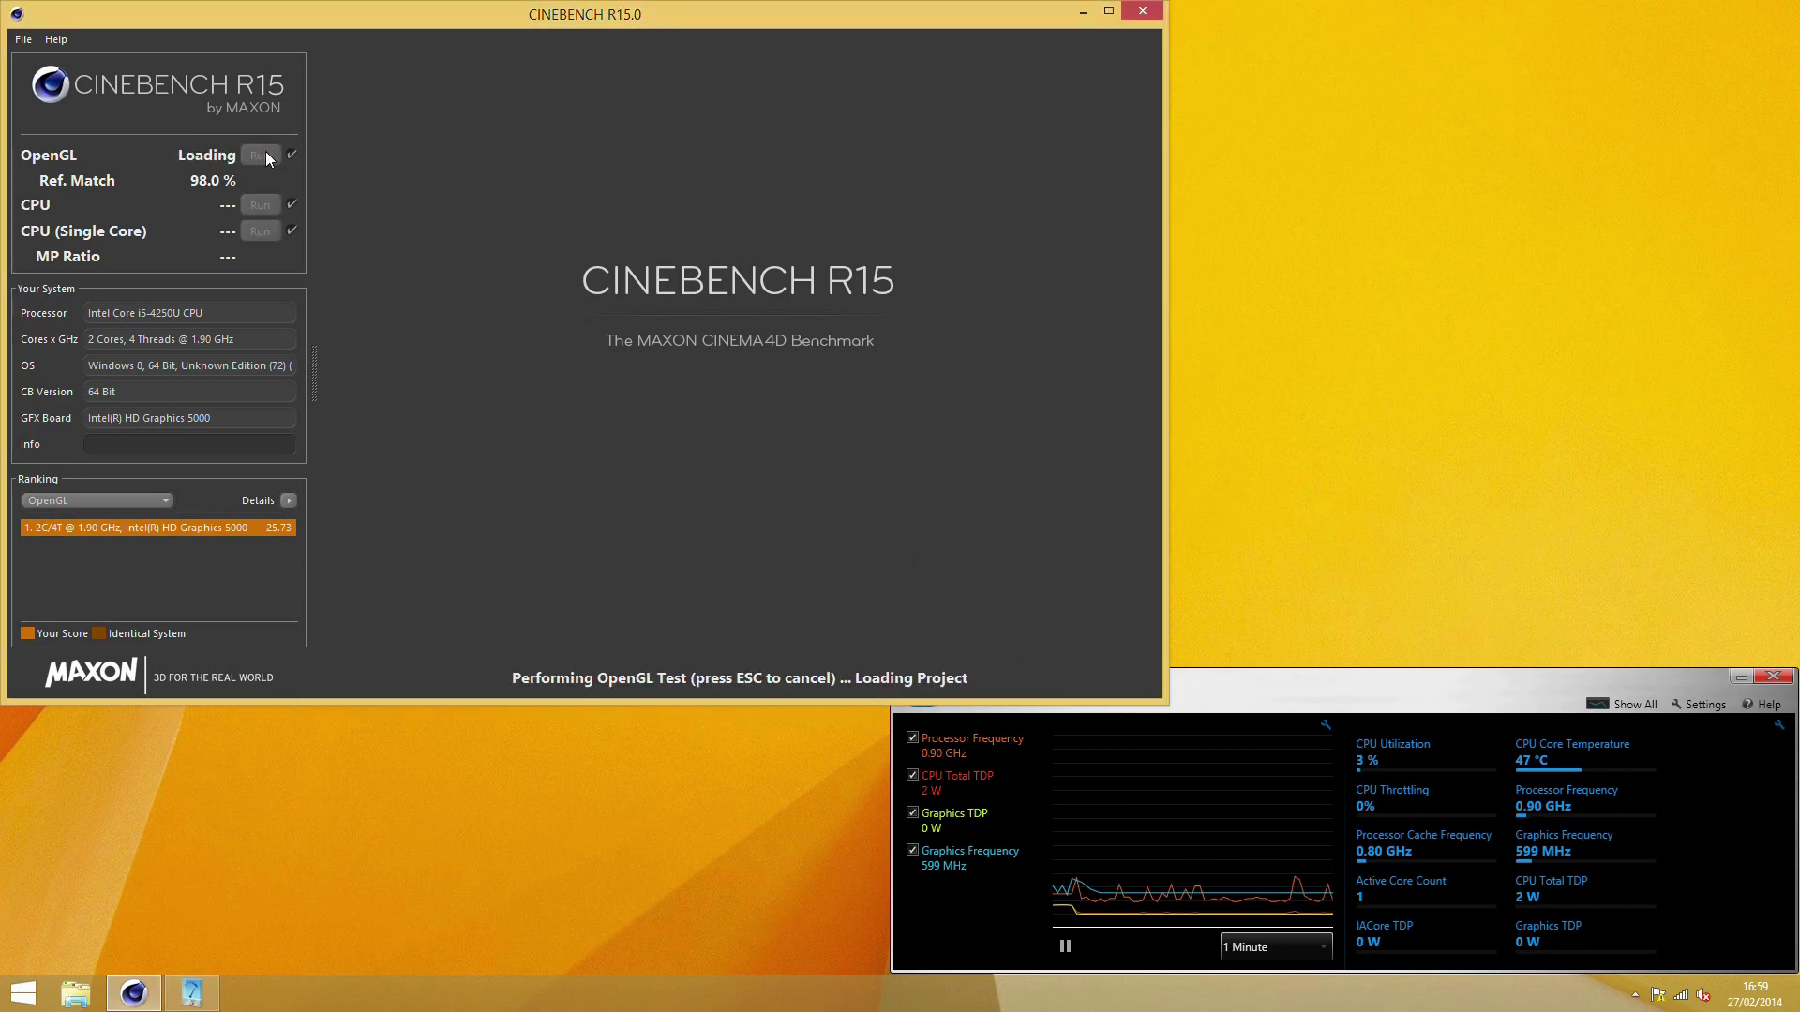